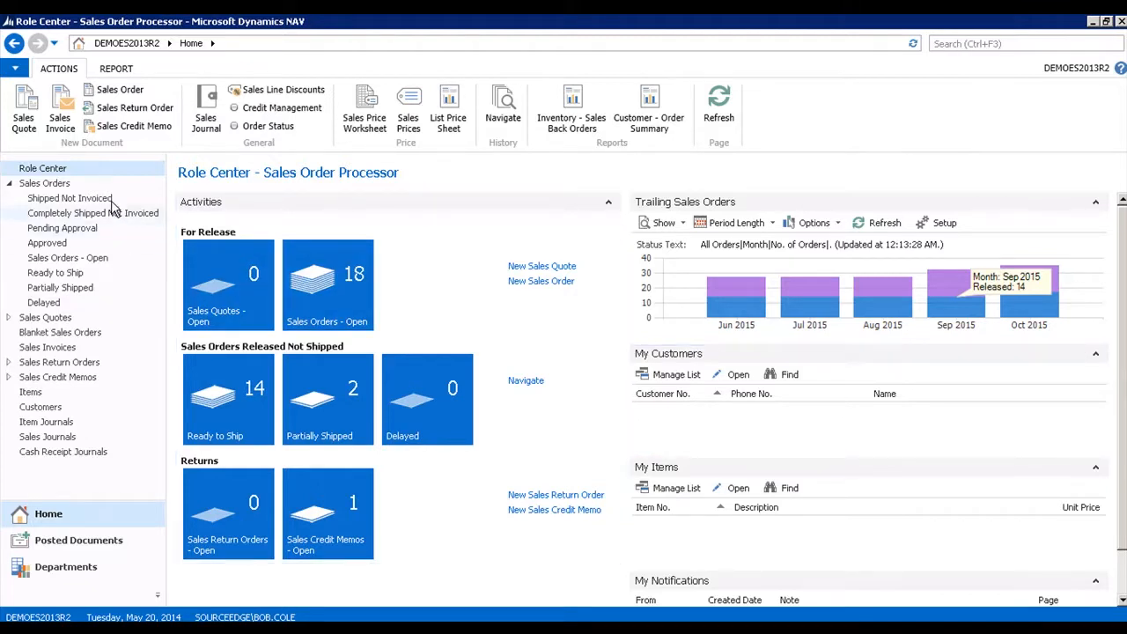
Create a new sales order and enter the customer number for The Cannon Group PLC
{"action": "left_click", "coordinate": [541, 282]}
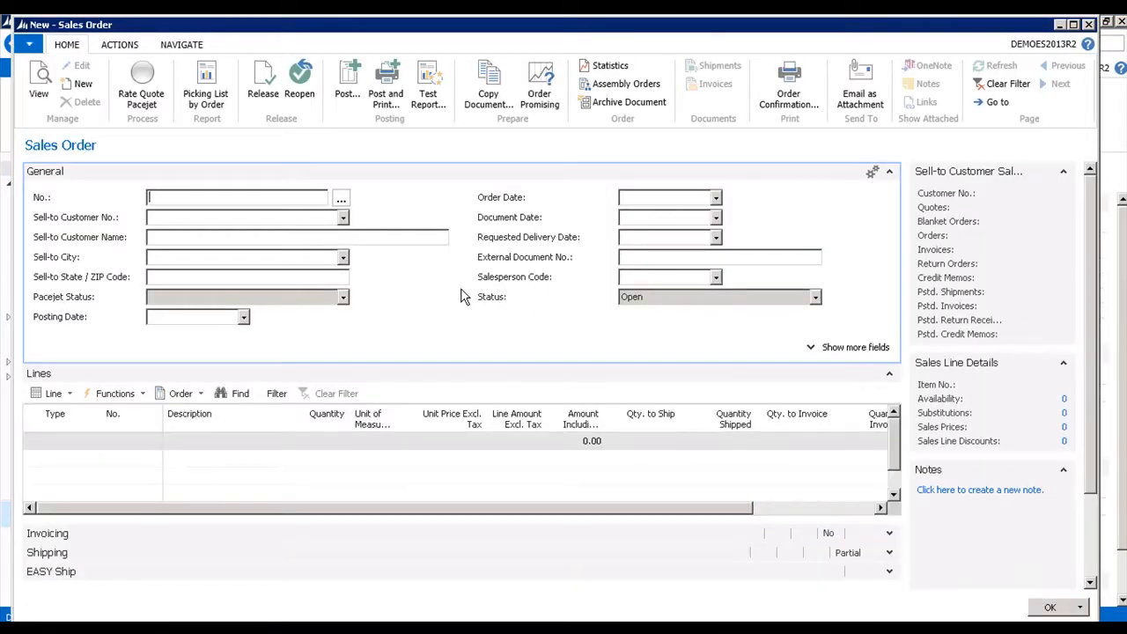
{"action": "key", "text": "Tab"}
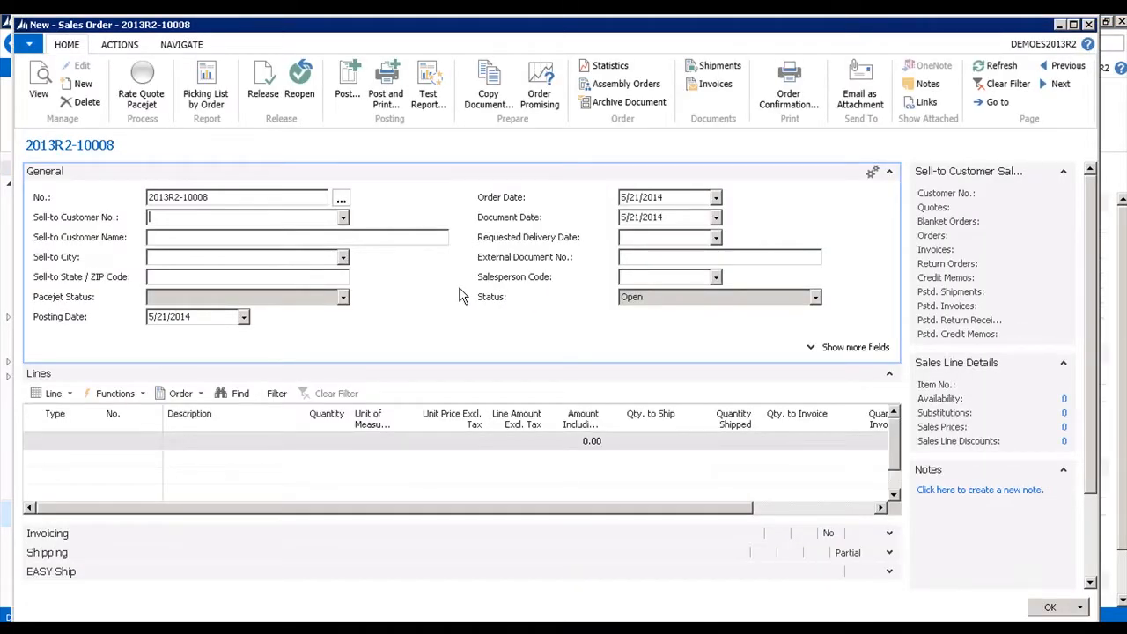
{"action": "type", "text": "10000"}
{"action": "key", "text": "Tab"}
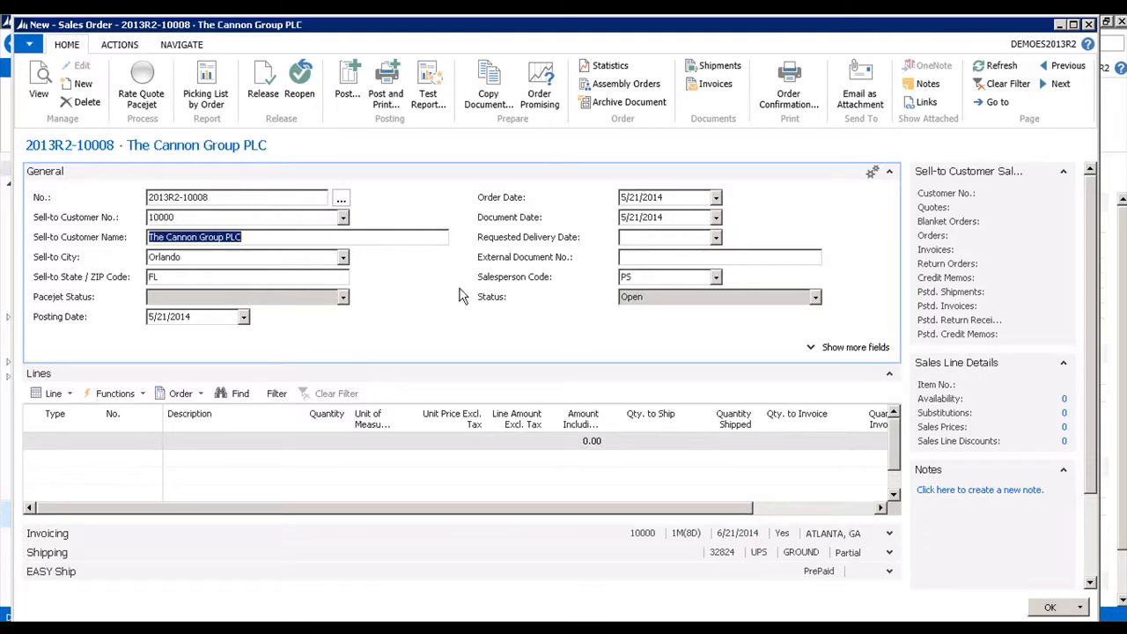
Add an Item line for 1980-S, the red MOSCOW Swivel Chair, with a quantity of 2
{"action": "left_click", "coordinate": [80, 442]}
{"action": "type", "text": "Item"}
{"action": "key", "text": "Tab"}
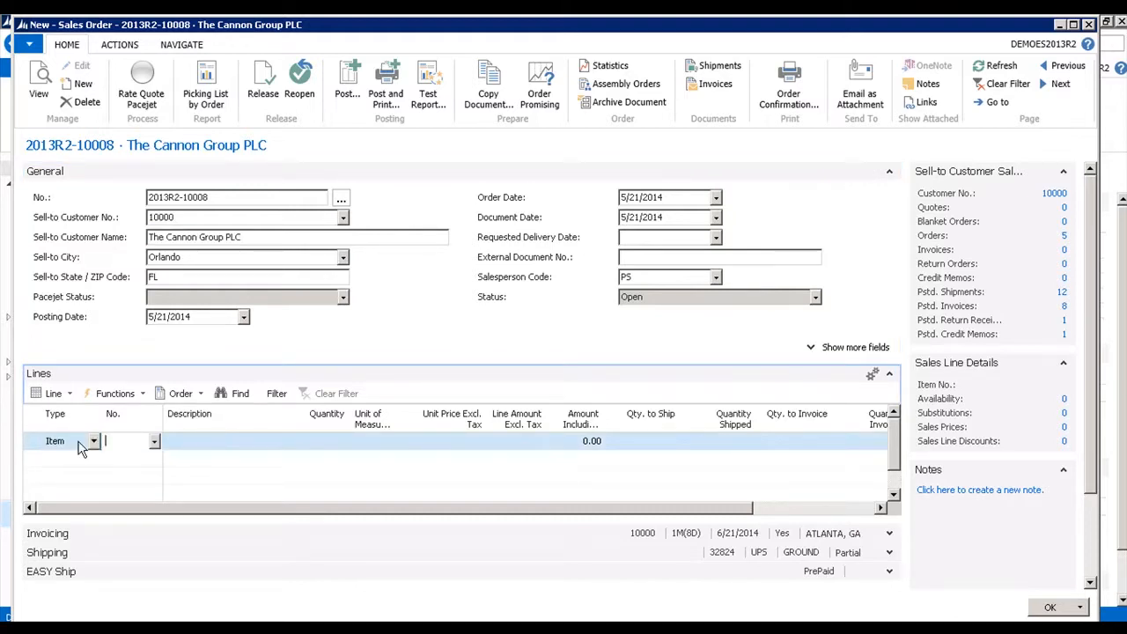
{"action": "type", "text": "19"}
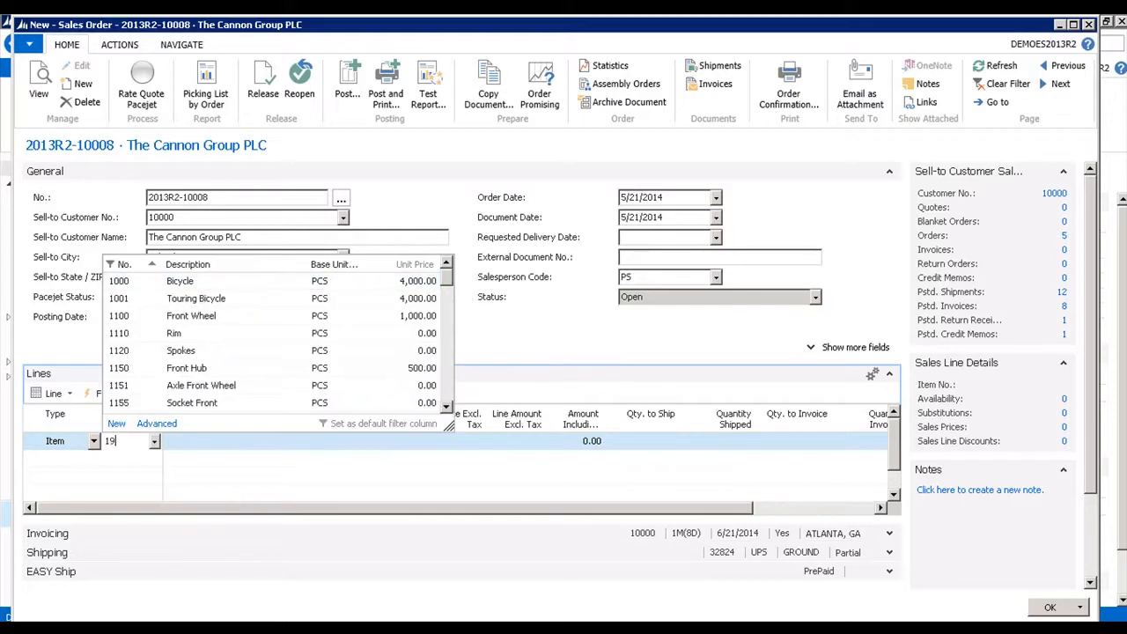
{"action": "type", "text": "8"}
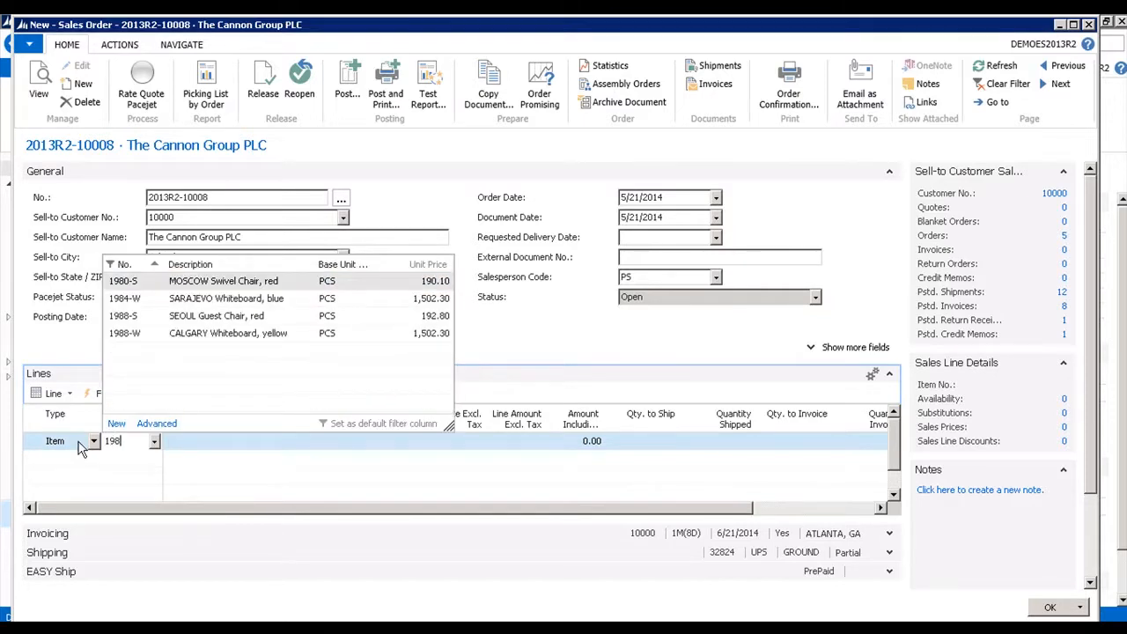
{"action": "type", "text": "0-s"}
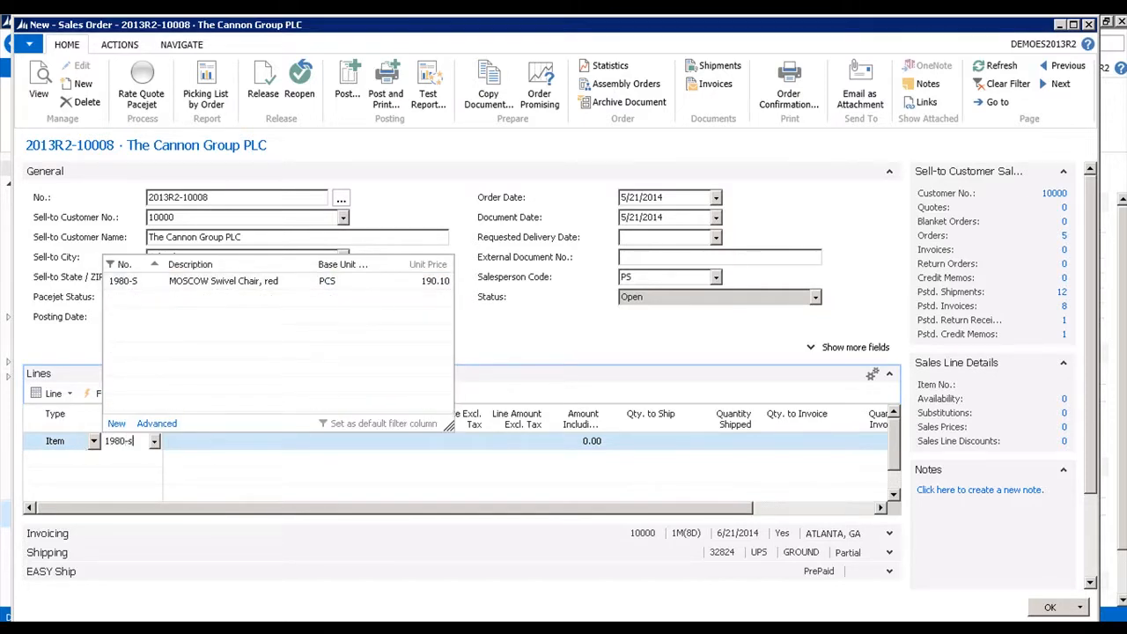
{"action": "key", "text": "Tab"}
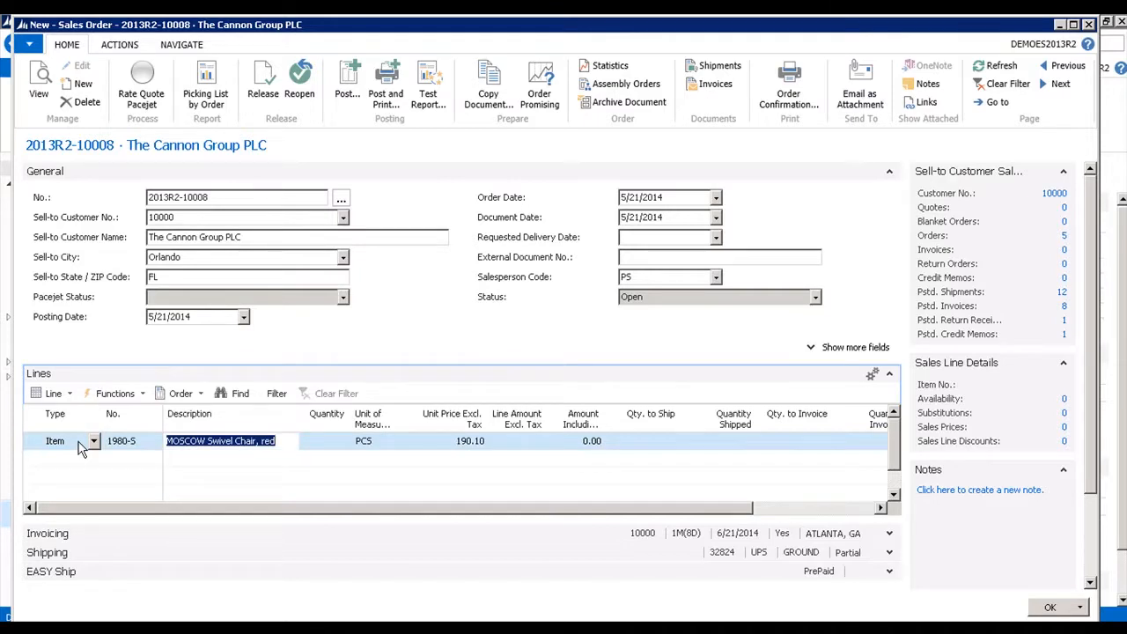
{"action": "key", "text": "Tab"}
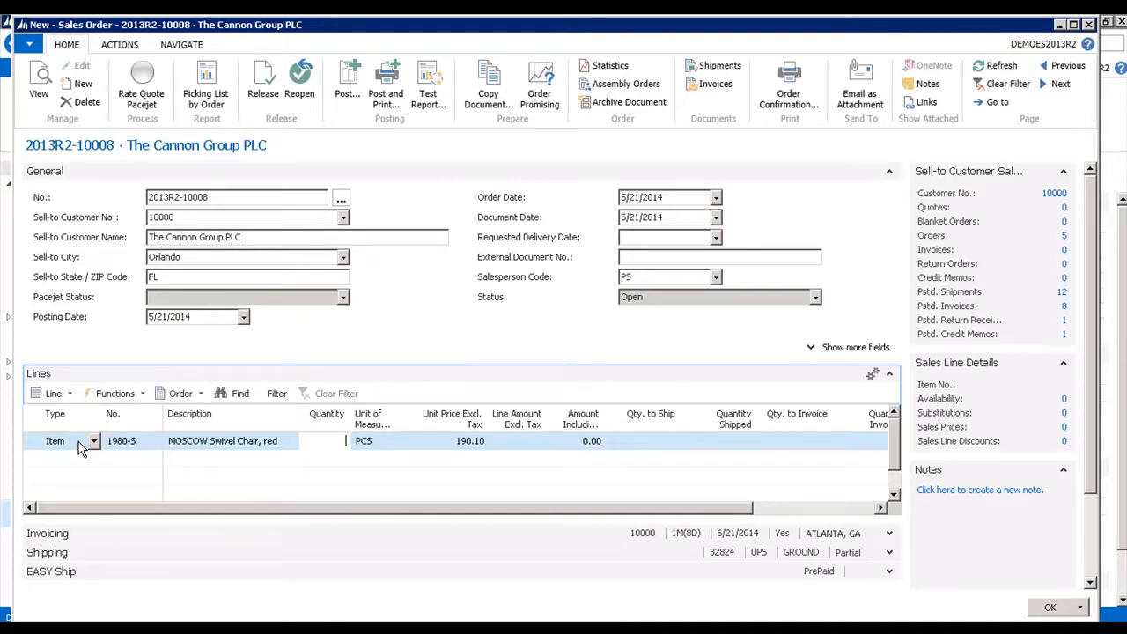
{"action": "type", "text": "2"}
Add a second order line for item 1972-S, the yellow MUNICH Swivel Chair, with a quantity of 2
{"action": "key", "text": "Down"}
{"action": "key", "text": "shift+Tab"}
{"action": "key", "text": "shift+Tab"}
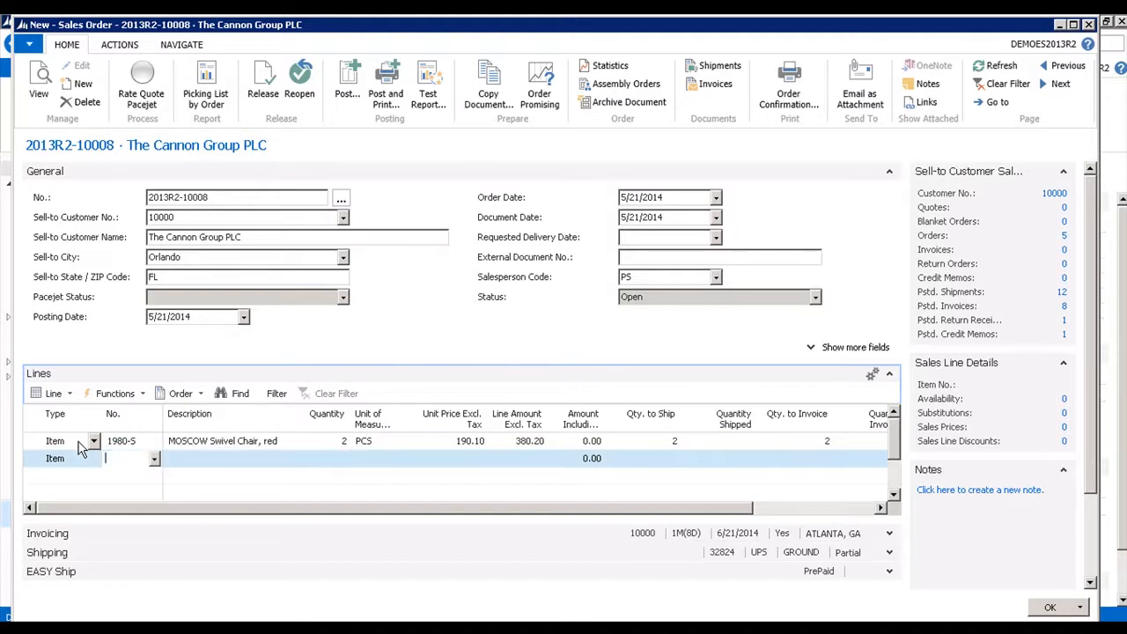
{"action": "type", "text": "197"}
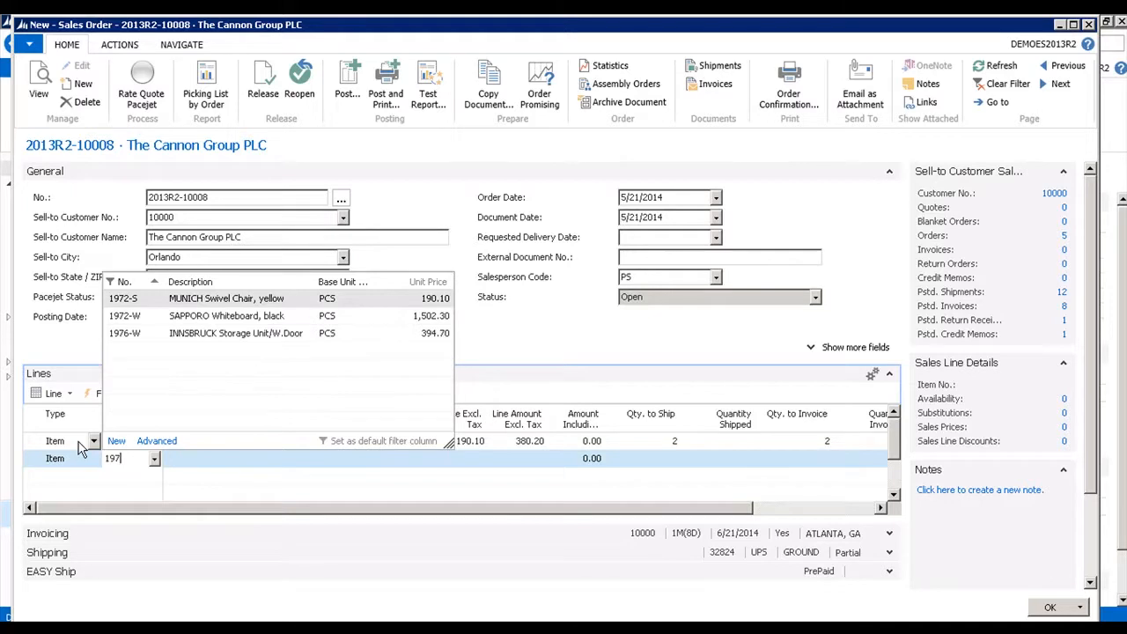
{"action": "type", "text": "2-"}
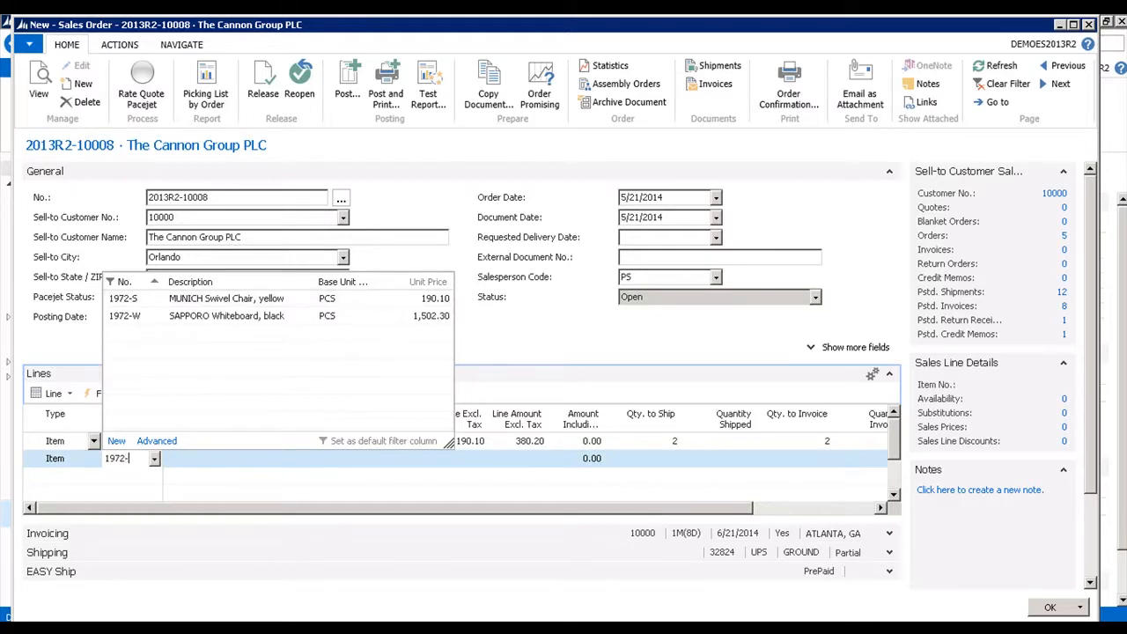
{"action": "type", "text": "s"}
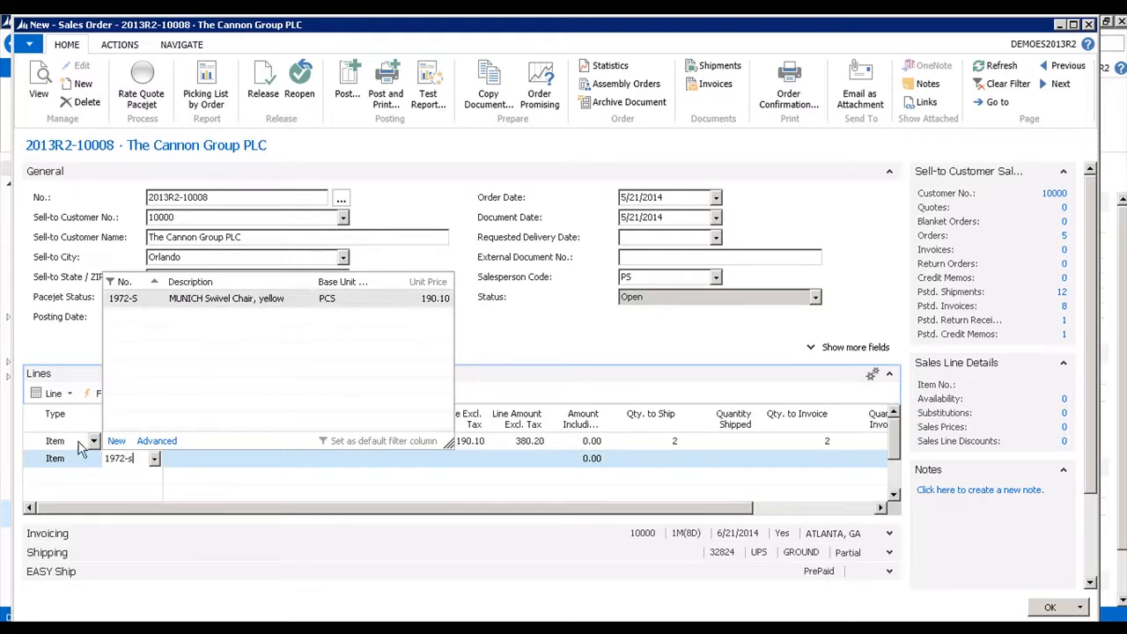
{"action": "key", "text": "Tab"}
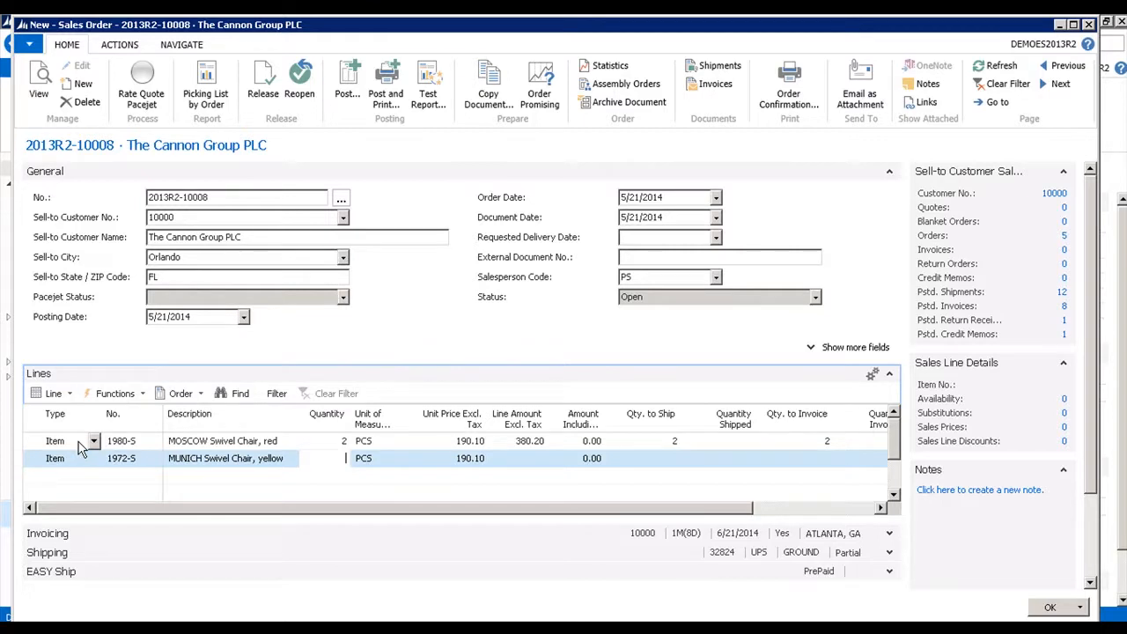
{"action": "type", "text": "2"}
{"action": "key", "text": "Tab"}
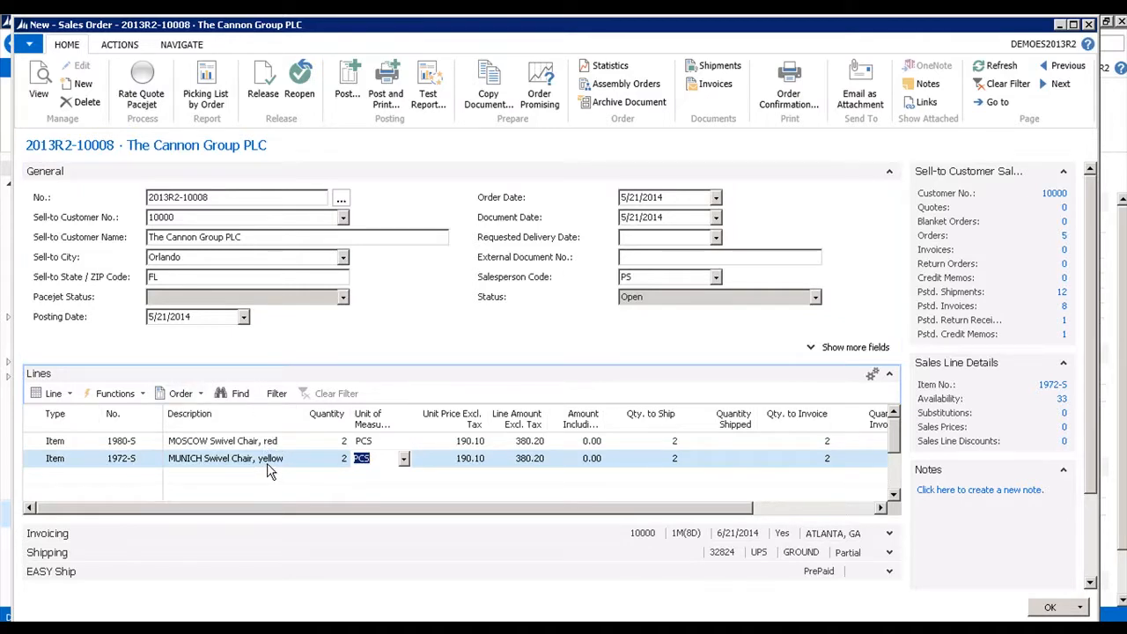
Release the sales order and minimize its window
{"action": "left_click", "coordinate": [266, 92]}
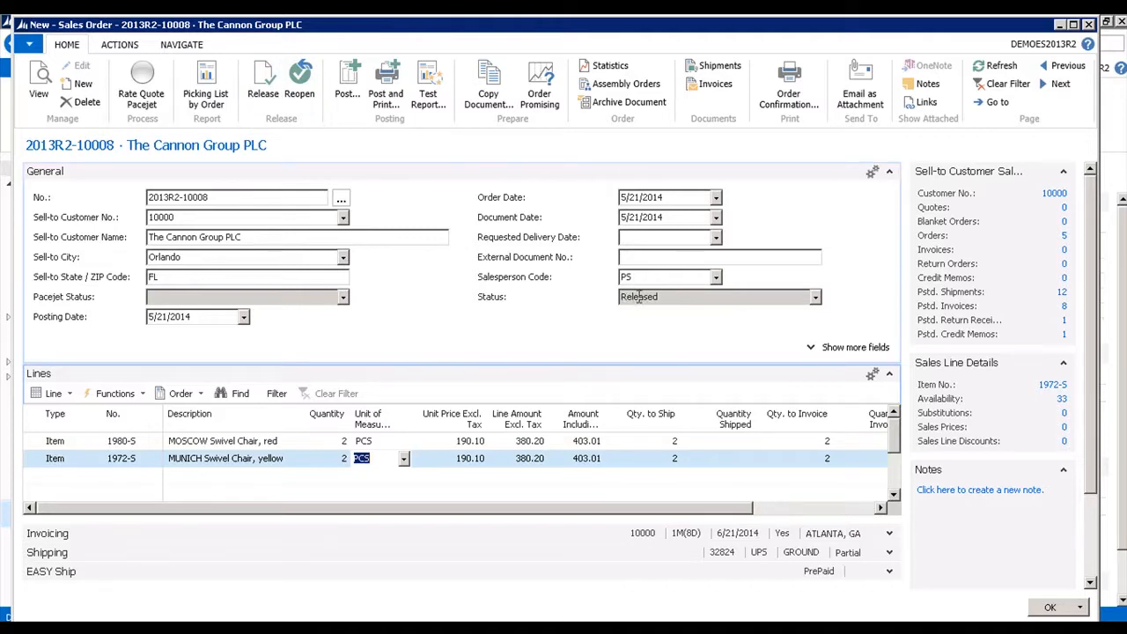
{"action": "left_click", "coordinate": [1061, 25]}
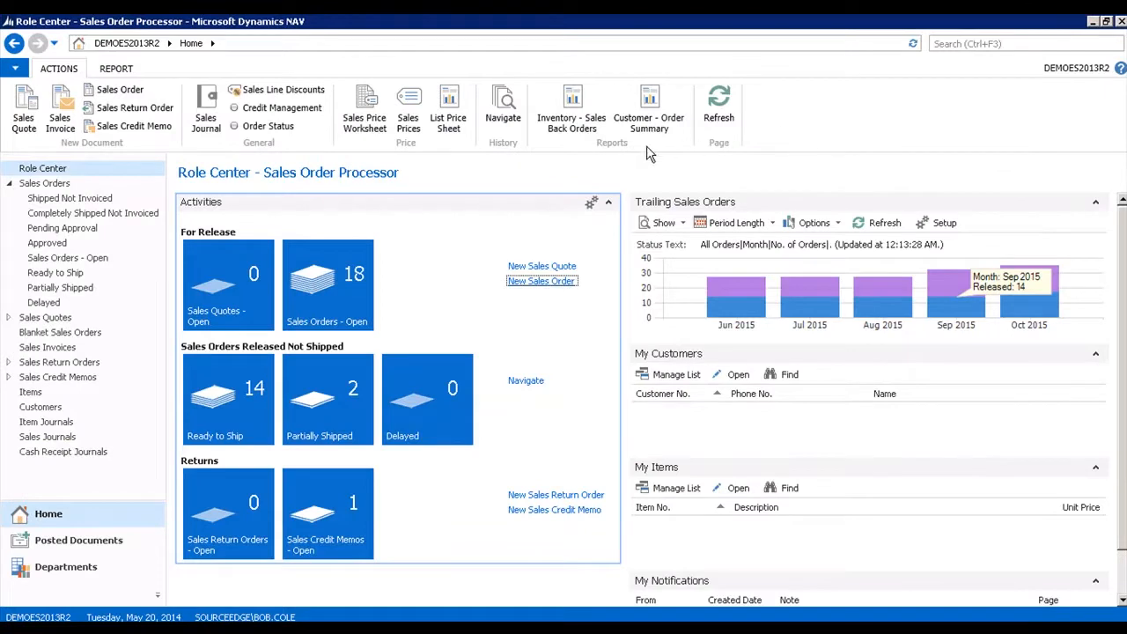
Open the Packing Screen from the EASY Ship processing tasks and widen its window
{"action": "left_click", "coordinate": [69, 573]}
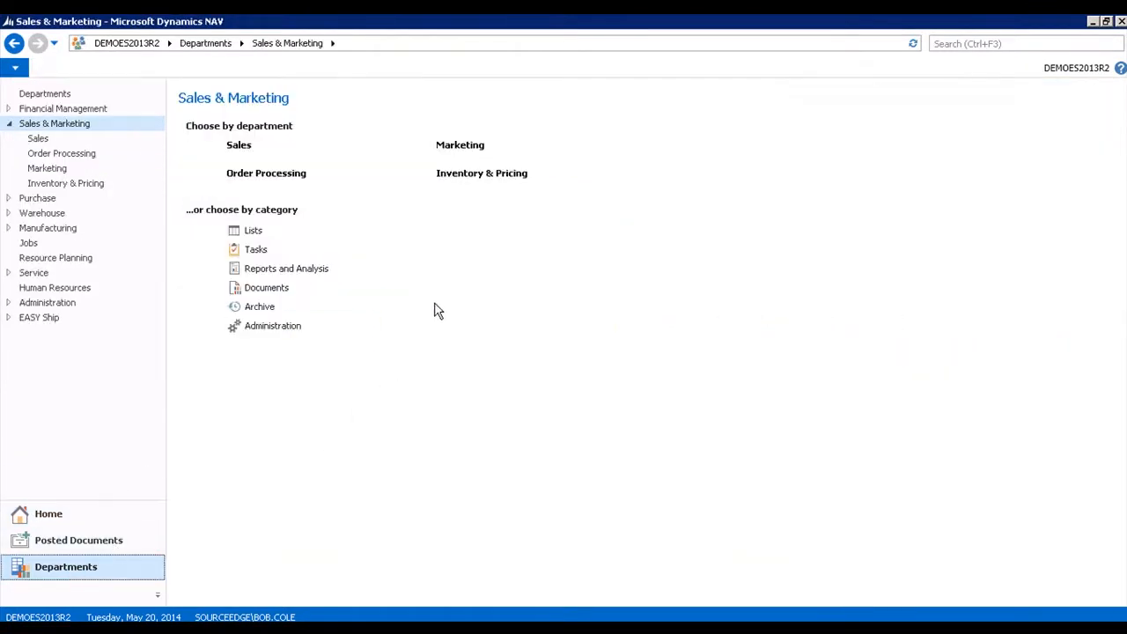
{"action": "left_click", "coordinate": [26, 318]}
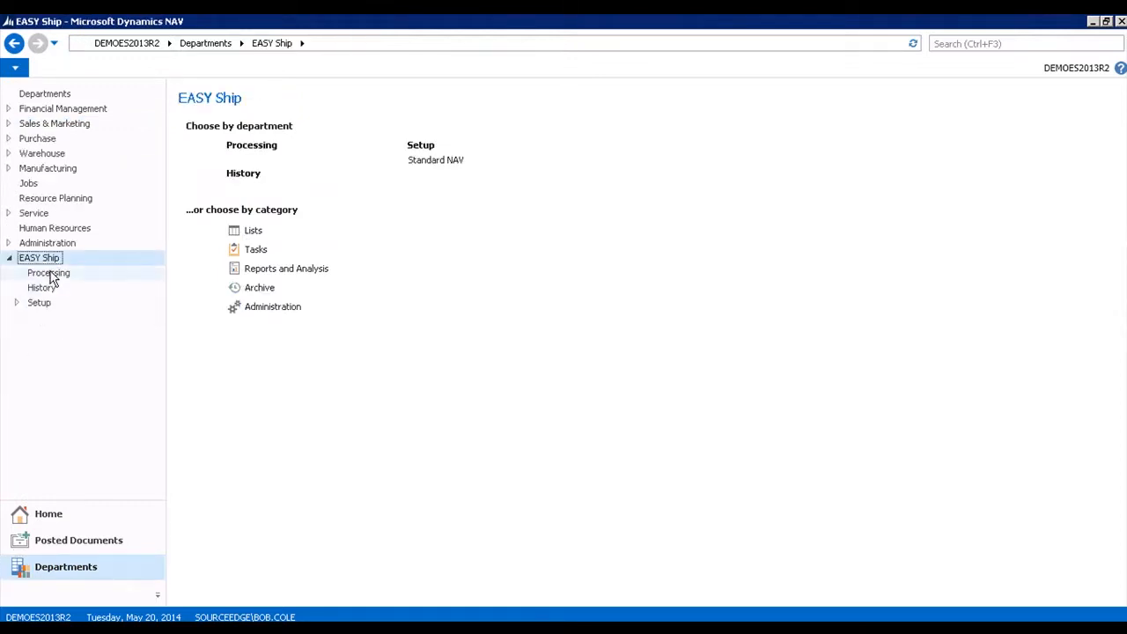
{"action": "left_click", "coordinate": [53, 275]}
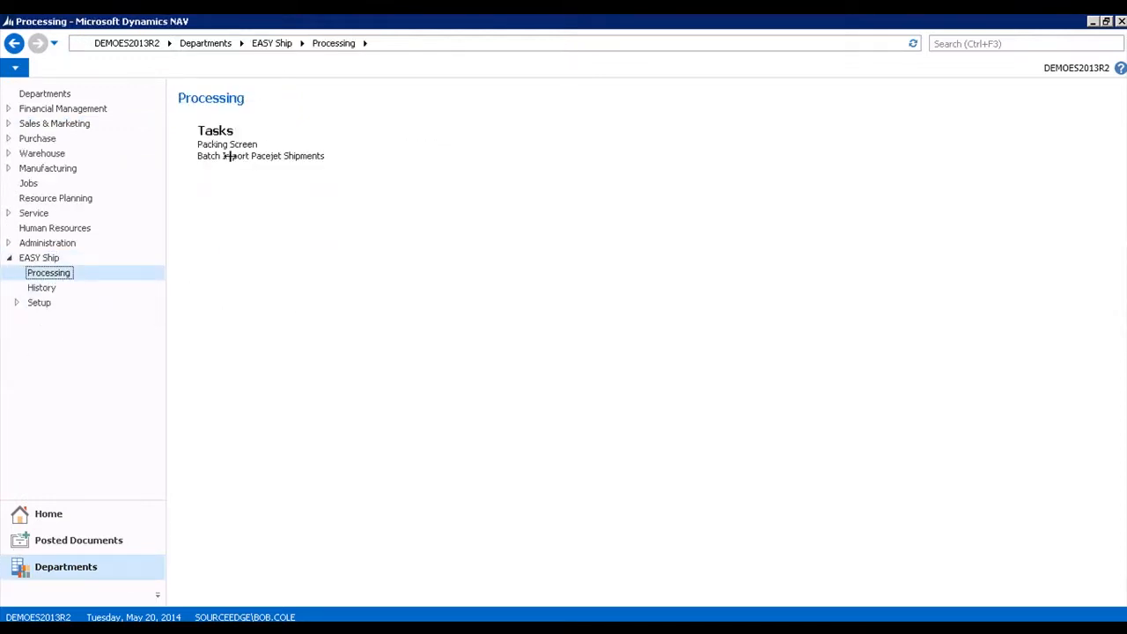
{"action": "left_click", "coordinate": [240, 145]}
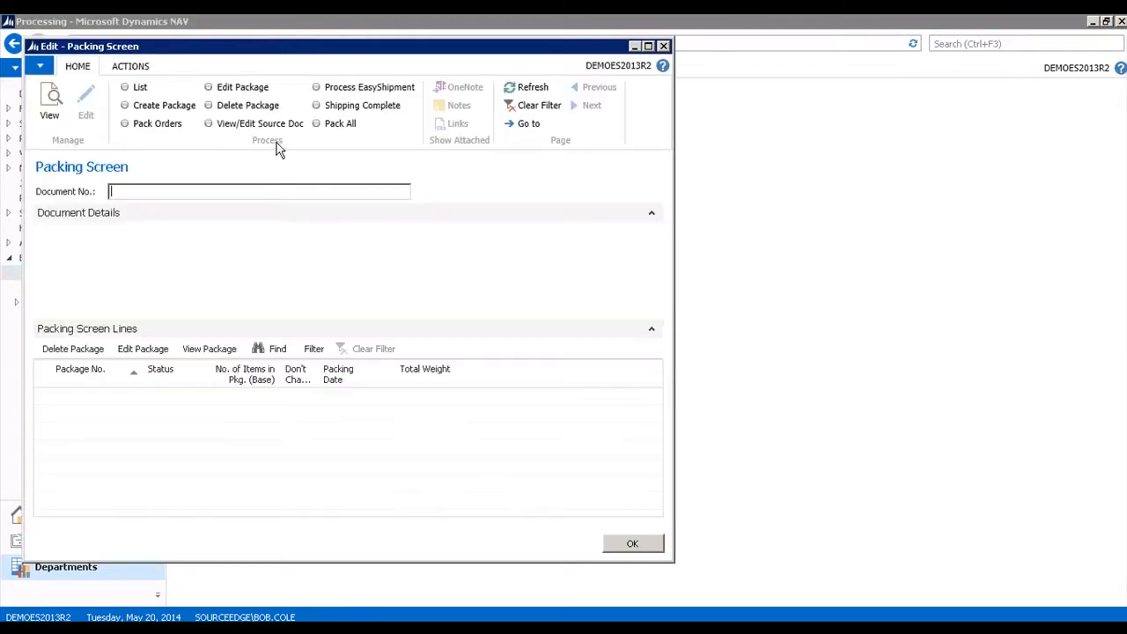
{"action": "left_click_drag", "start_coordinate": [677, 285], "coordinate": [1013, 312]}
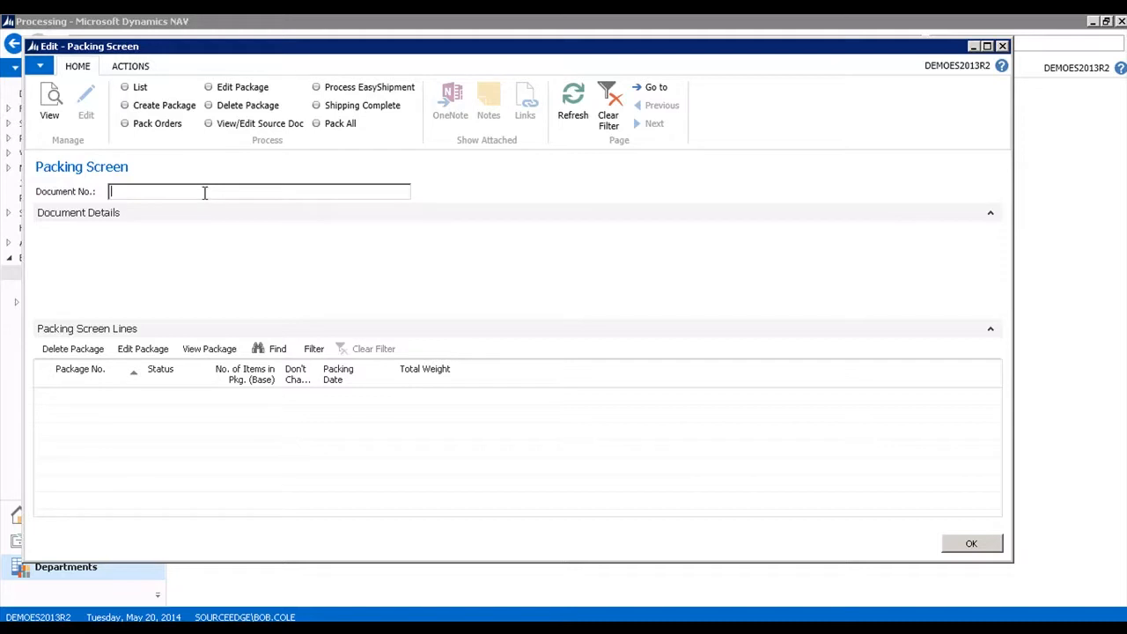
Load the newly released sales order for The Cannon Group PLC into the Packing Screen from the document list
{"action": "left_click", "coordinate": [140, 91]}
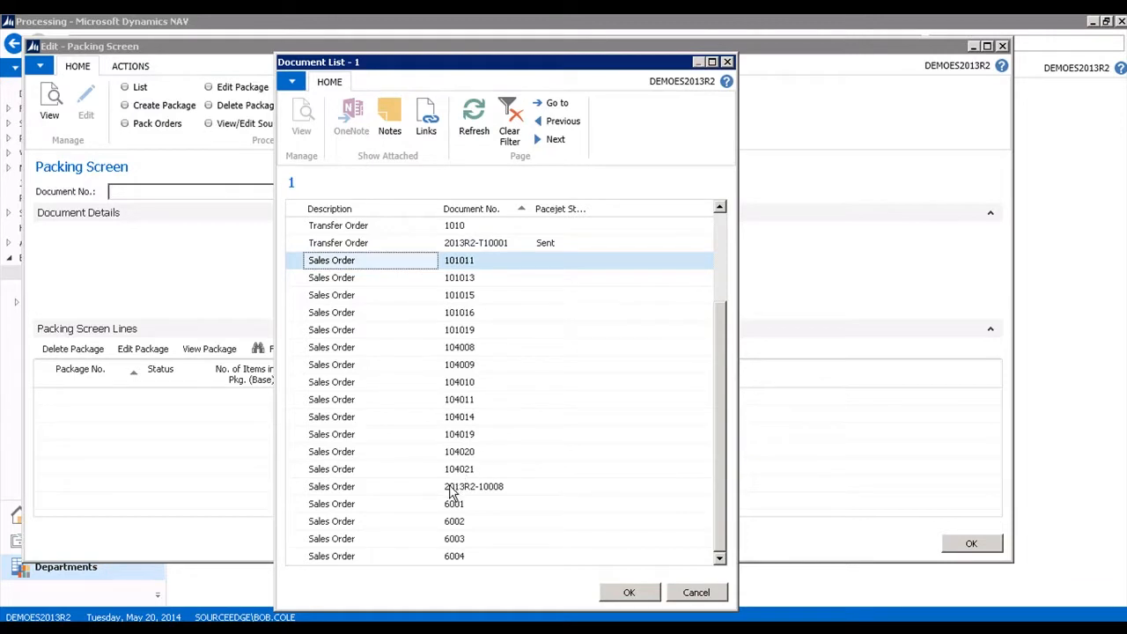
{"action": "mouse_move", "coordinate": [452, 491]}
{"action": "left_click", "coordinate": [461, 489]}
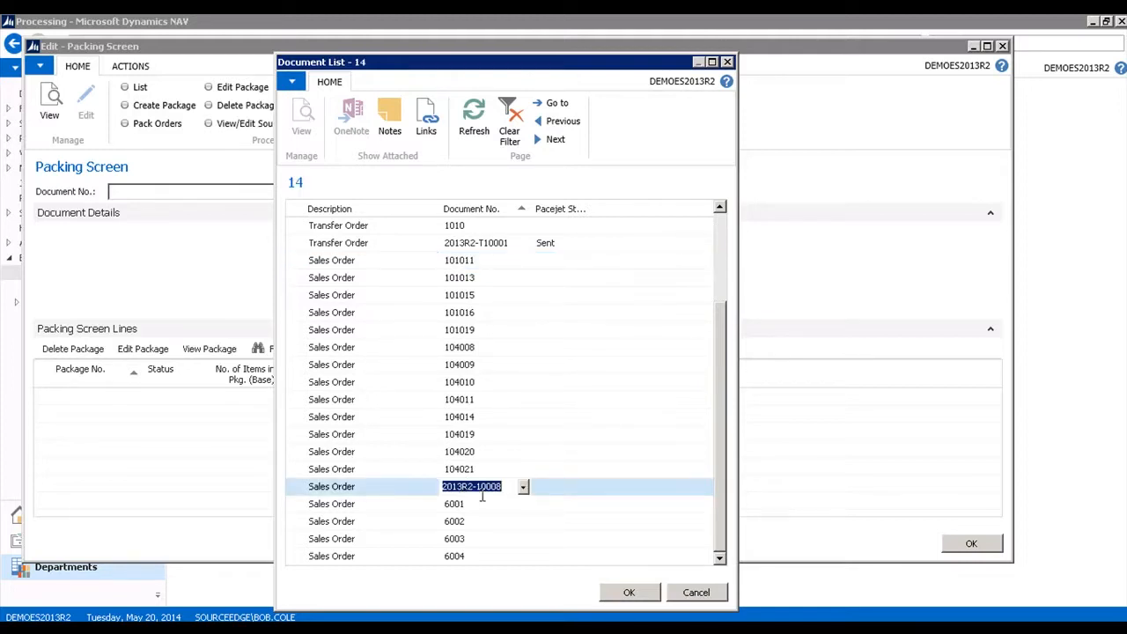
{"action": "left_click", "coordinate": [628, 593]}
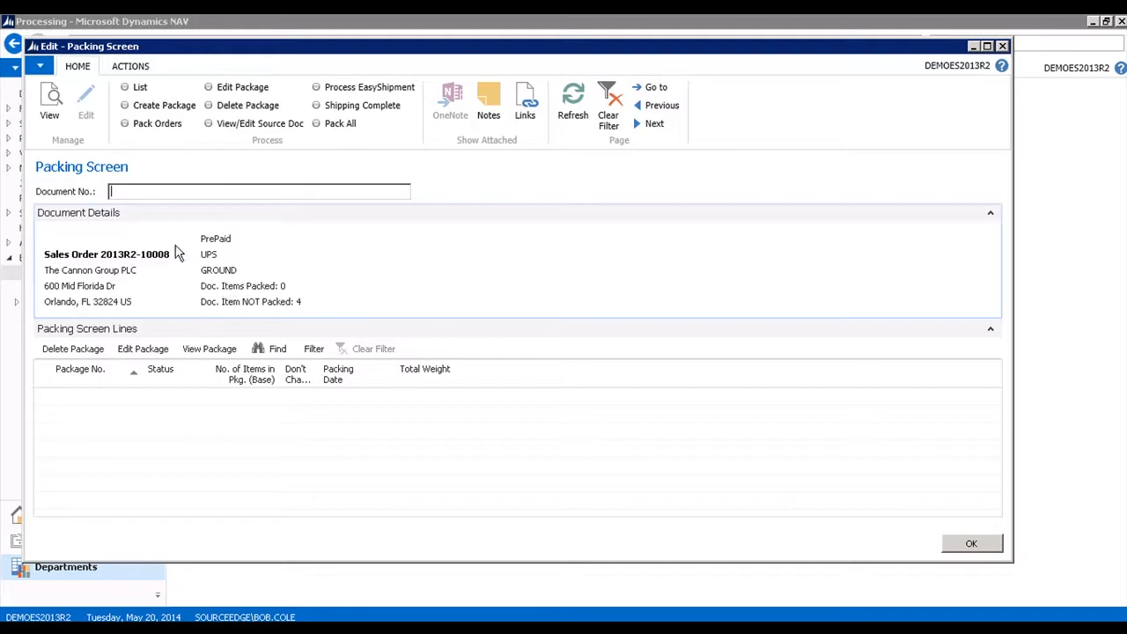
Create a package for the loaded sales order and review its list of items to pack, leaving none marked
{"action": "left_click", "coordinate": [166, 108]}
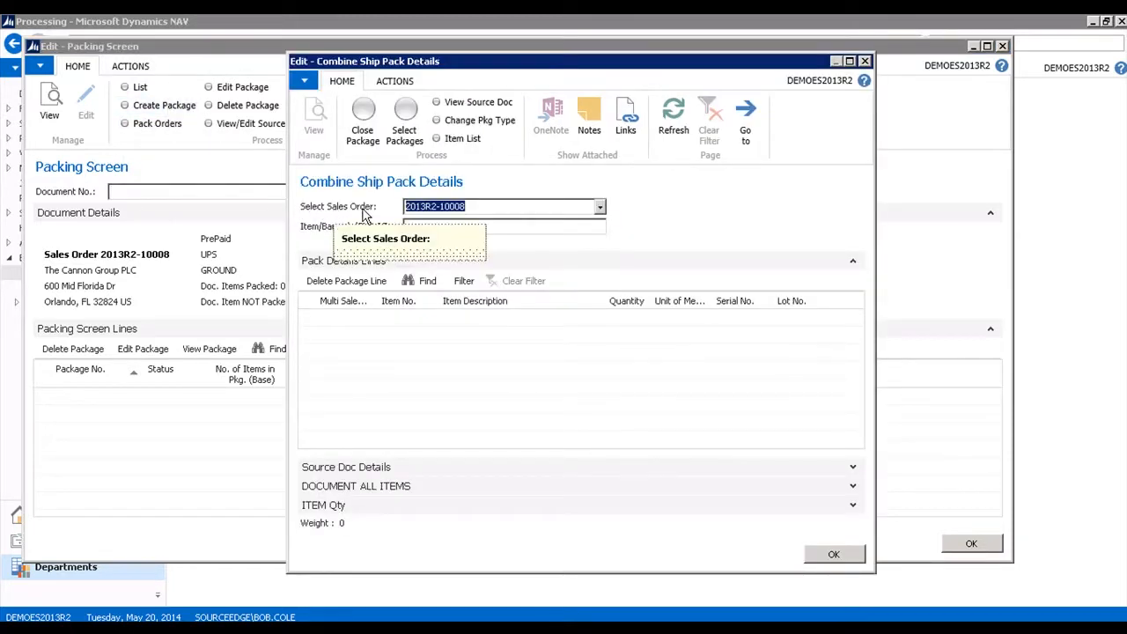
{"action": "left_click", "coordinate": [506, 207]}
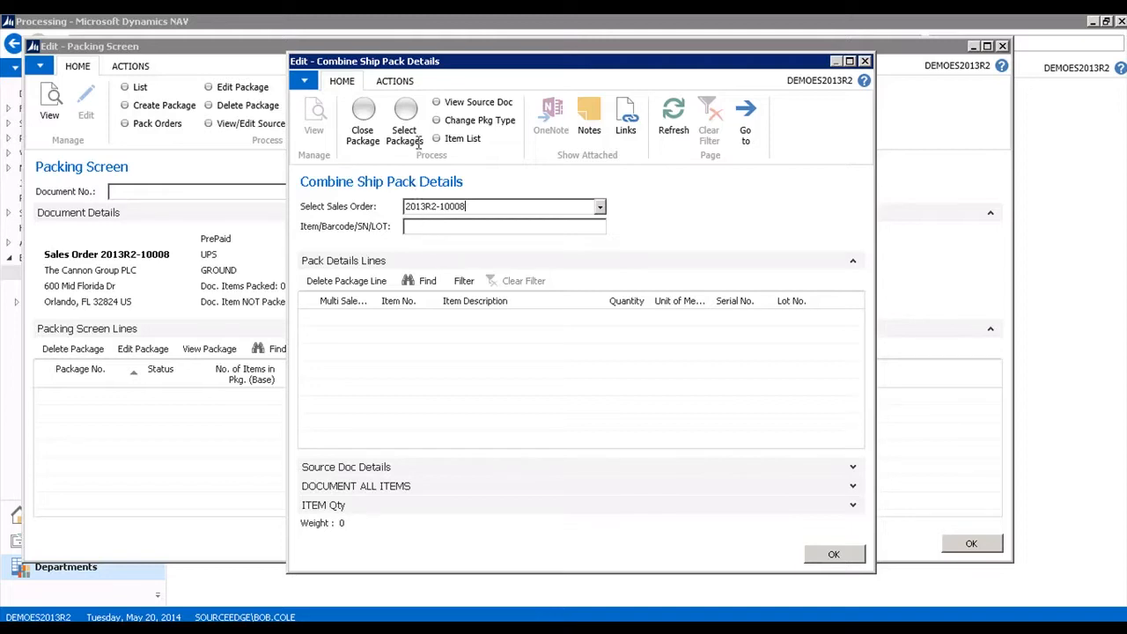
{"action": "left_click", "coordinate": [453, 143]}
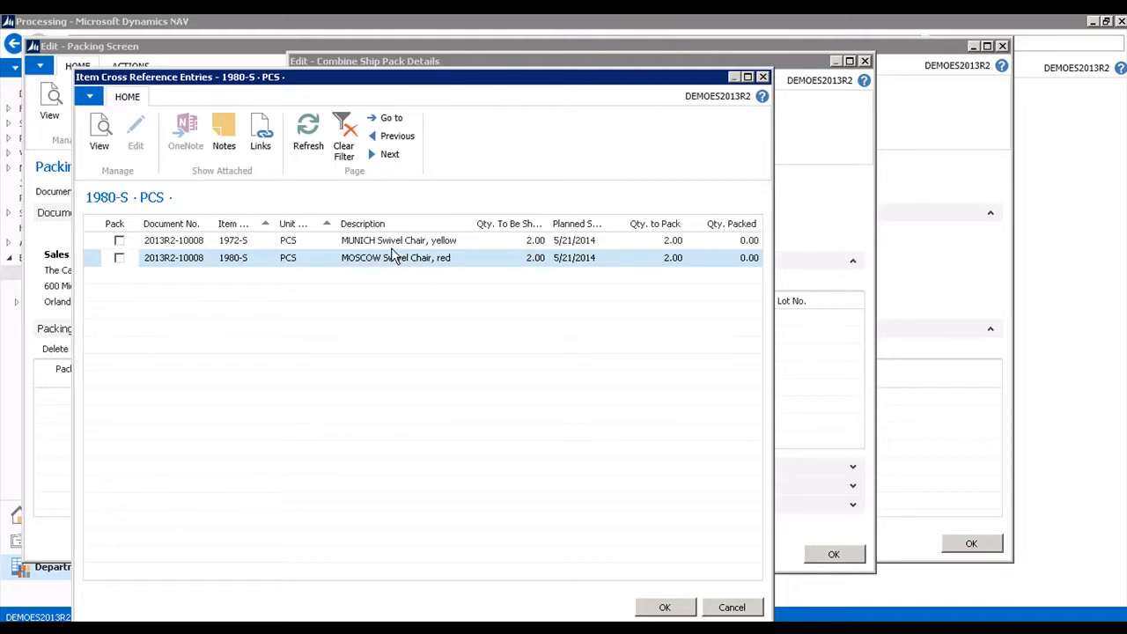
{"action": "key", "text": "Escape"}
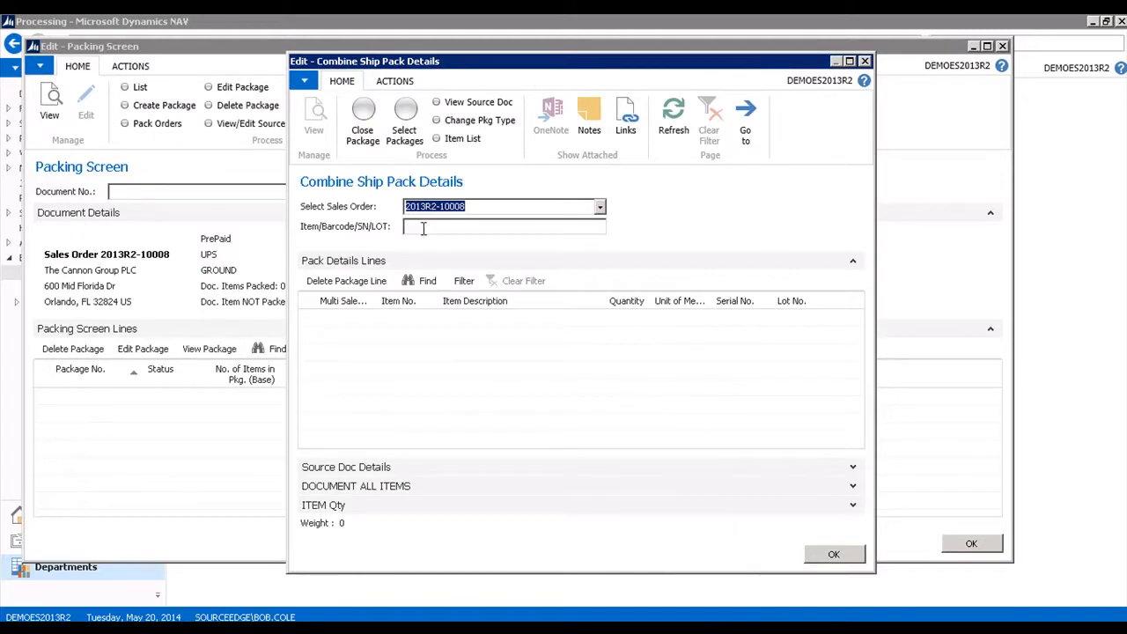
Pack one unit of item 1980-S into the package by entering its item number
{"action": "left_click", "coordinate": [423, 230]}
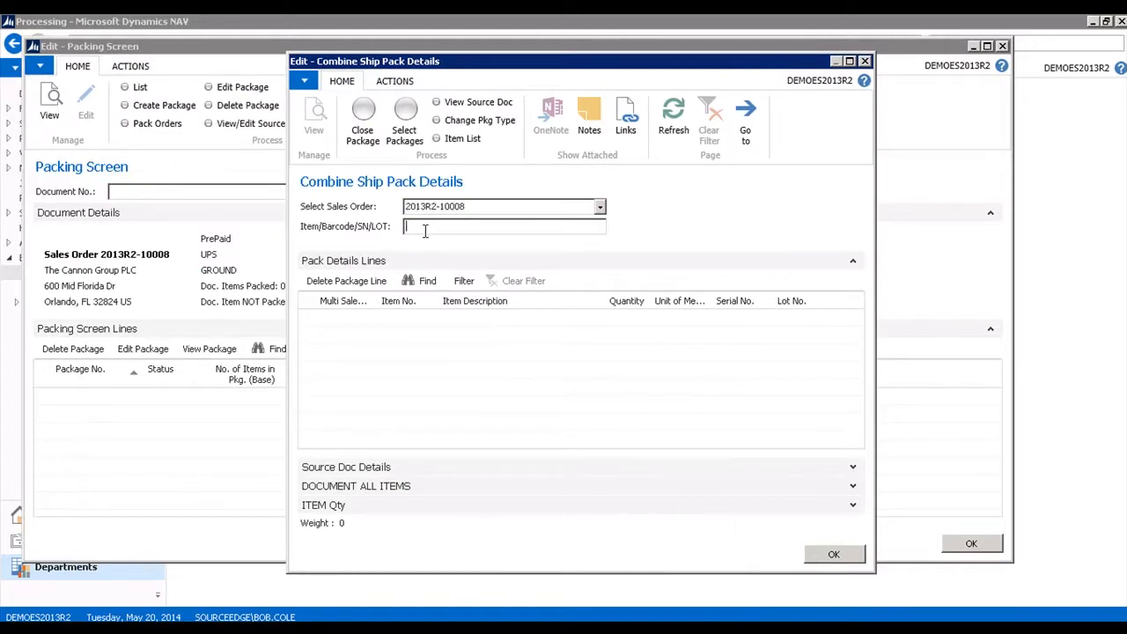
{"action": "type", "text": "1980-s"}
{"action": "key", "text": "Return"}
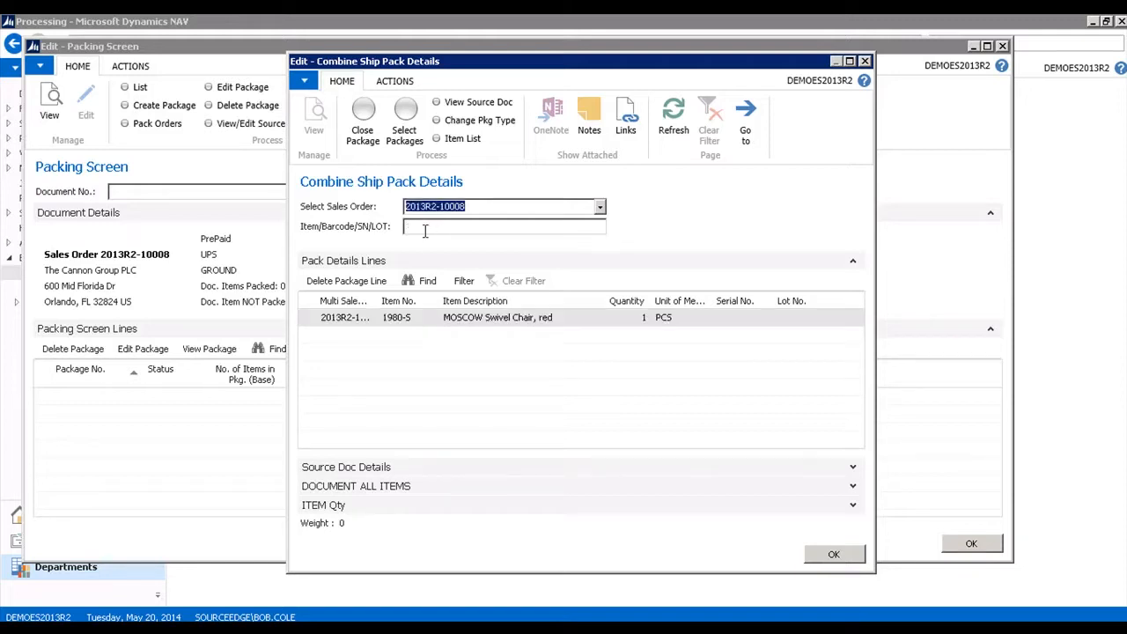
{"action": "type", "text": "1972-s"}
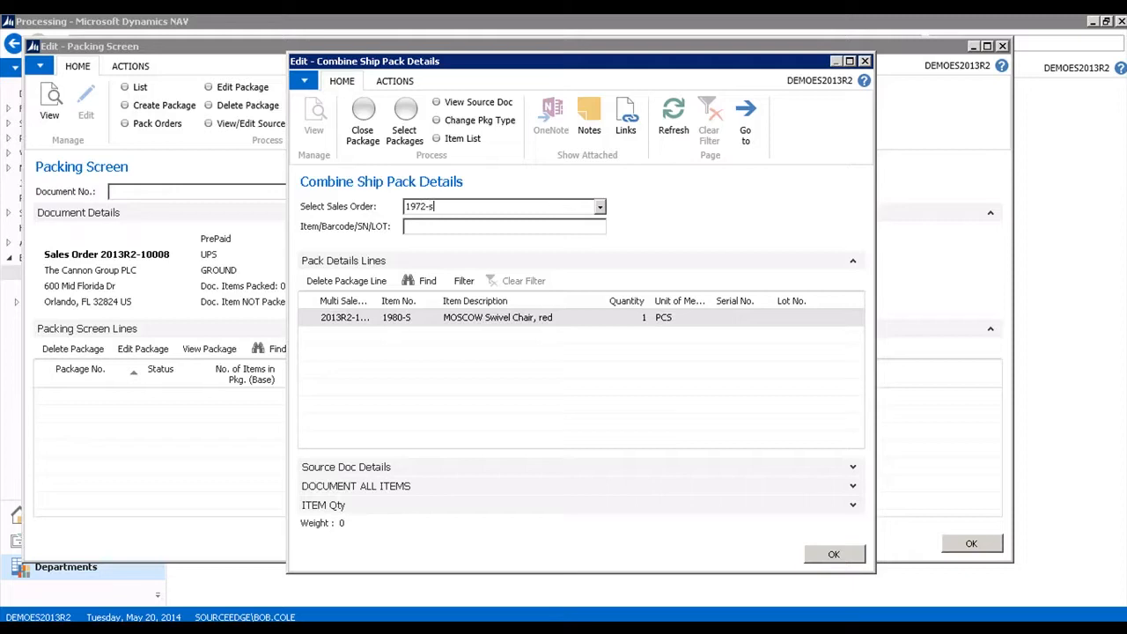
{"action": "left_click", "coordinate": [424, 231]}
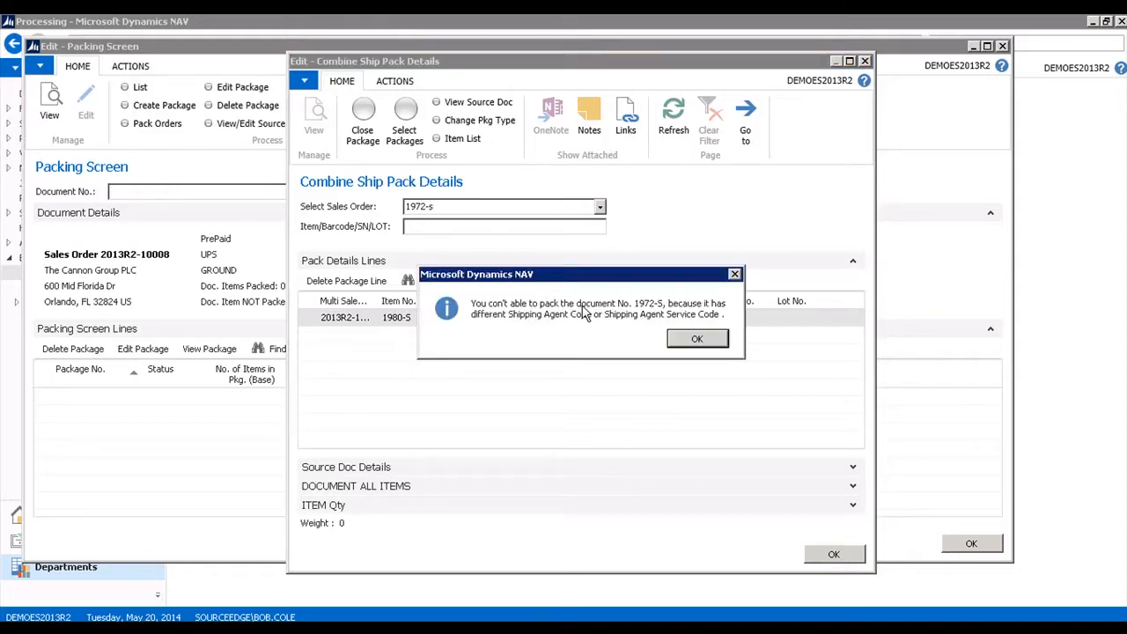
{"action": "key", "text": "Return"}
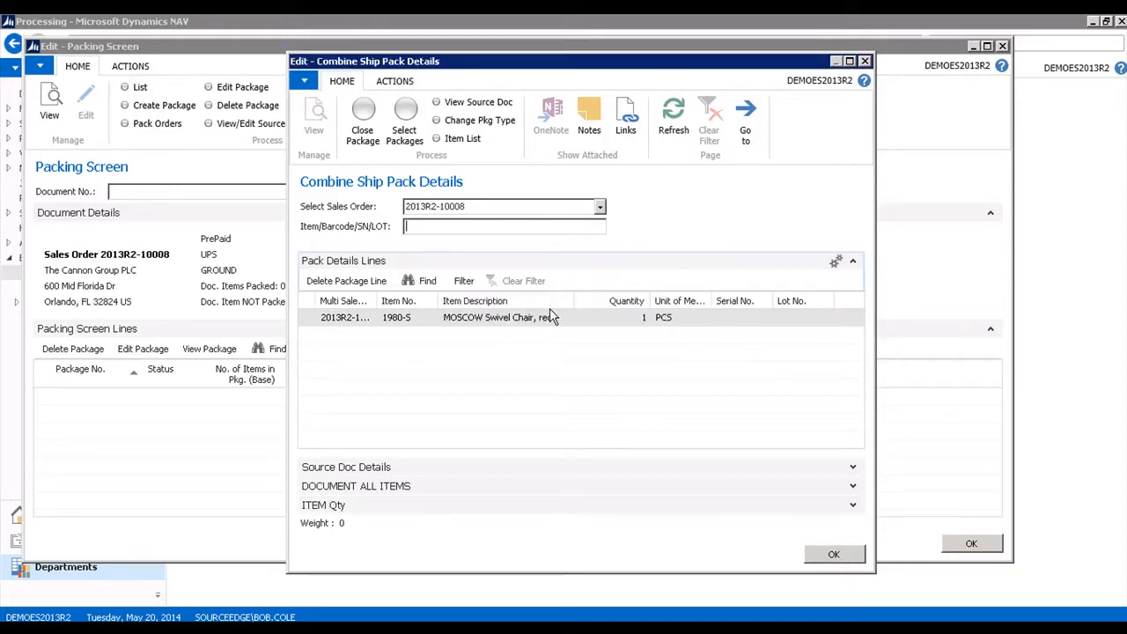
Pack one unit of item 1972-S into the same package by entering its item number
{"action": "type", "text": "1972-s"}
{"action": "key", "text": "Return"}
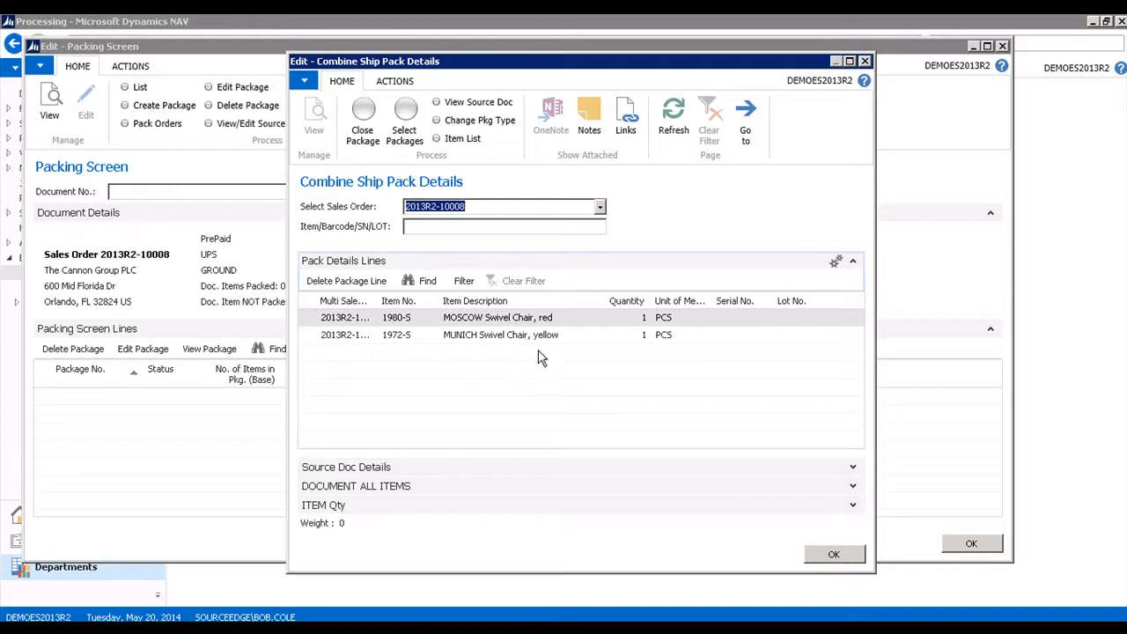
Close the first package, entering a weight of 14
{"action": "left_click", "coordinate": [364, 129]}
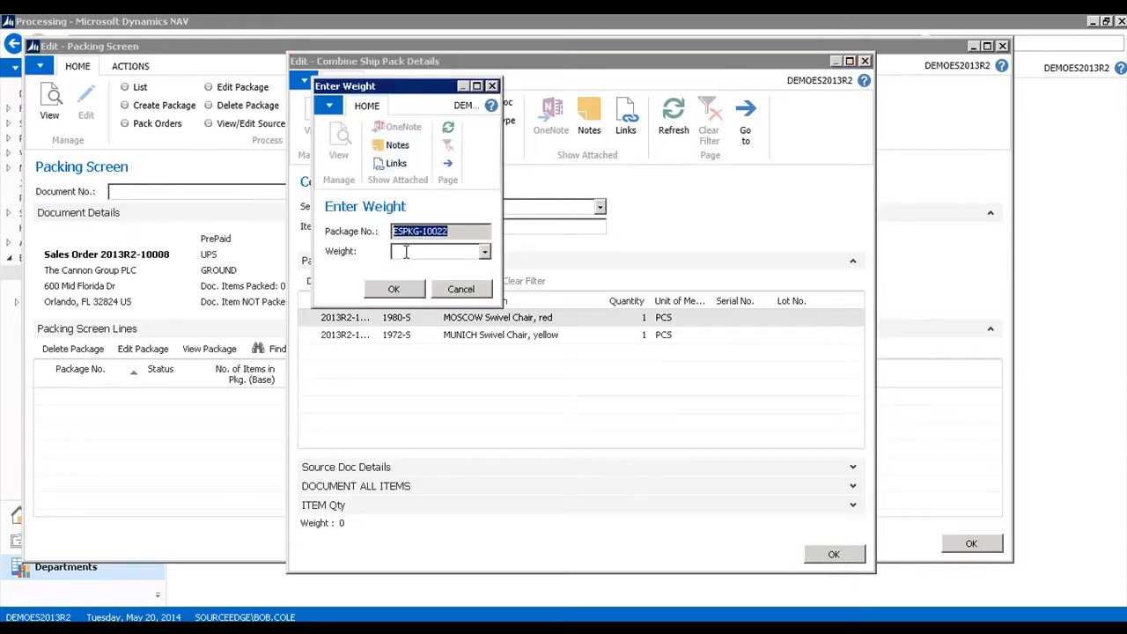
{"action": "left_click", "coordinate": [406, 253]}
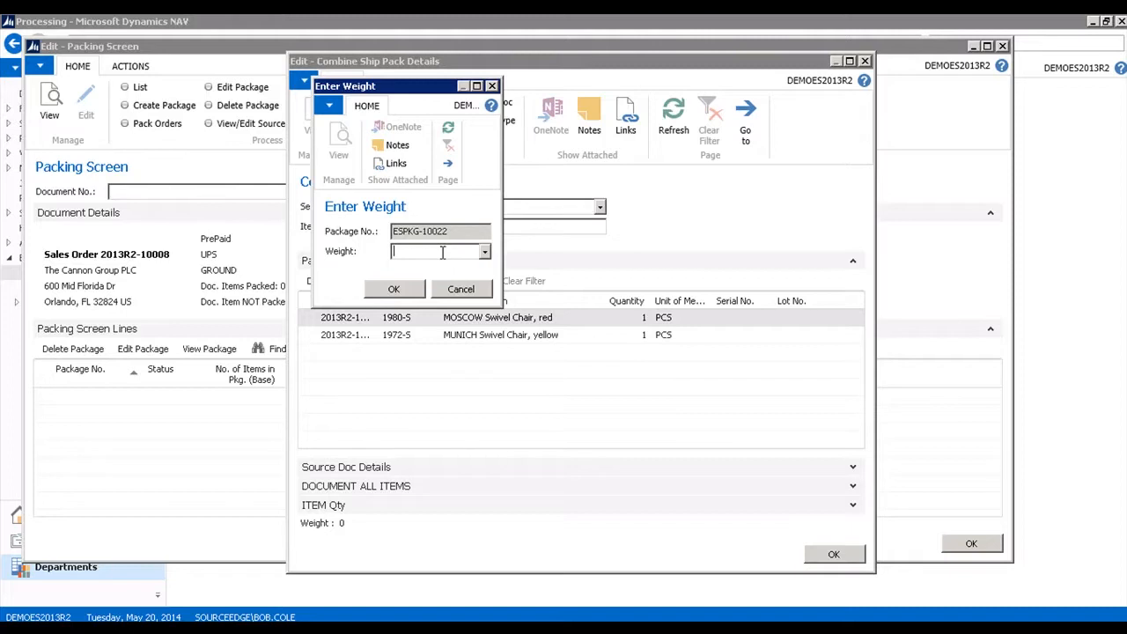
{"action": "left_click", "coordinate": [378, 291]}
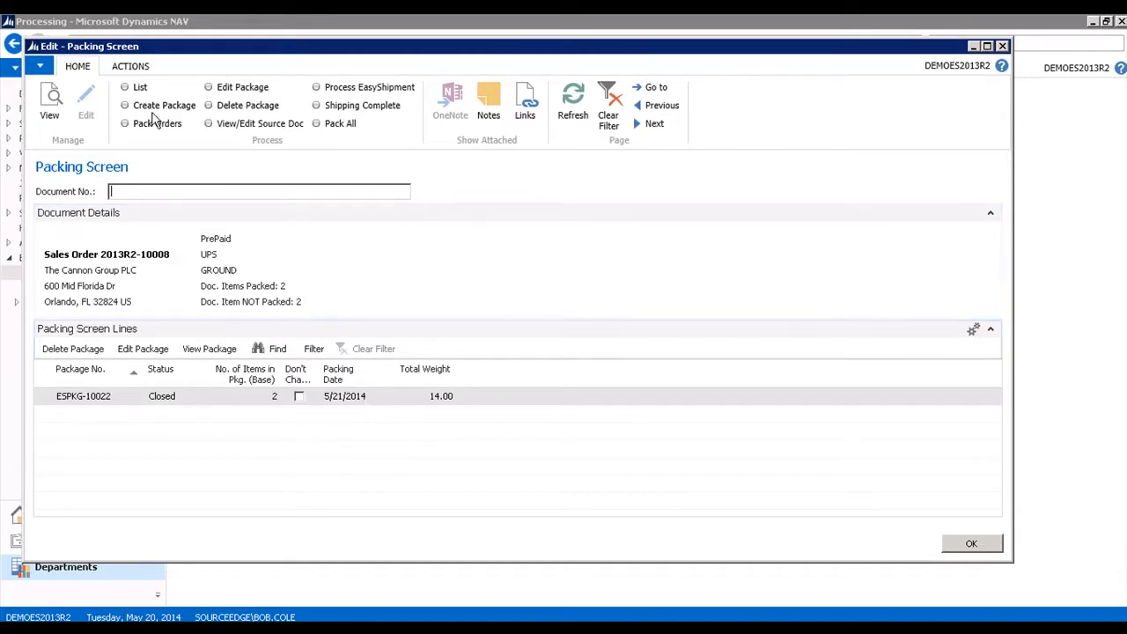
Create a second package for the order and pack one unit each of items 1980-S and 1972-S into it
{"action": "left_click", "coordinate": [193, 114]}
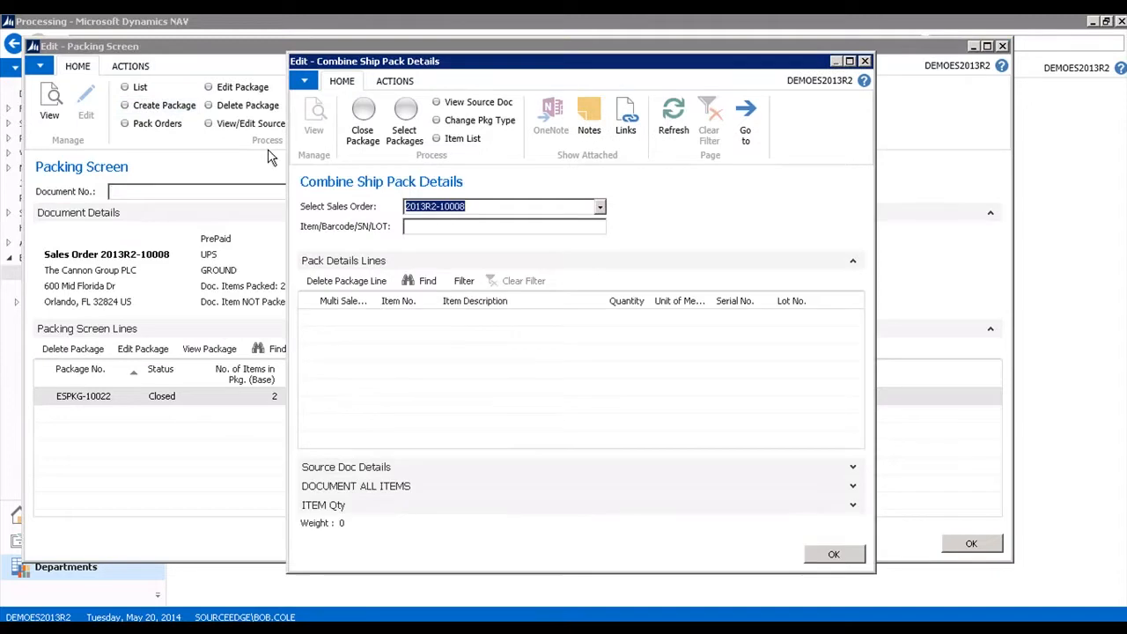
{"action": "left_click", "coordinate": [417, 227]}
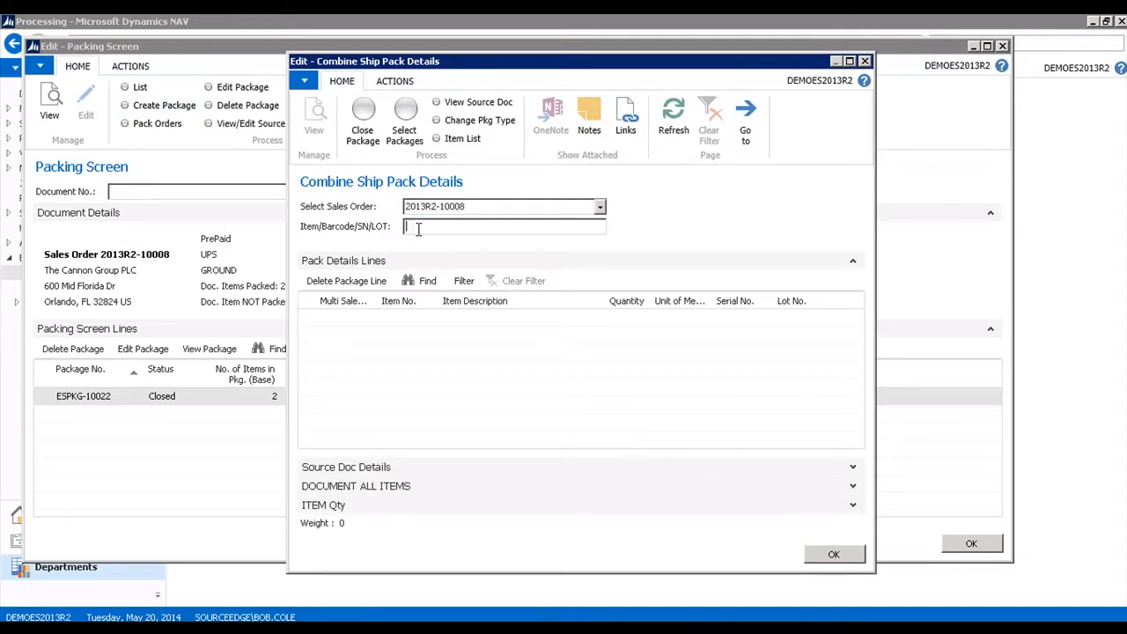
{"action": "type", "text": "1980-s"}
{"action": "key", "text": "Return"}
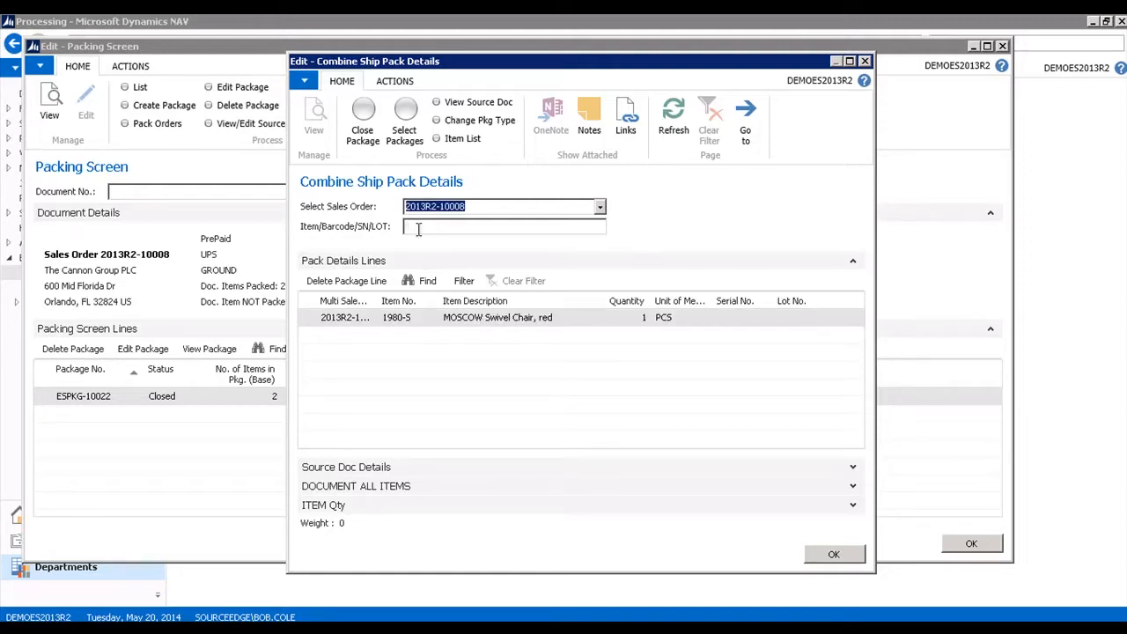
{"action": "left_click", "coordinate": [418, 228]}
{"action": "type", "text": "1972-s"}
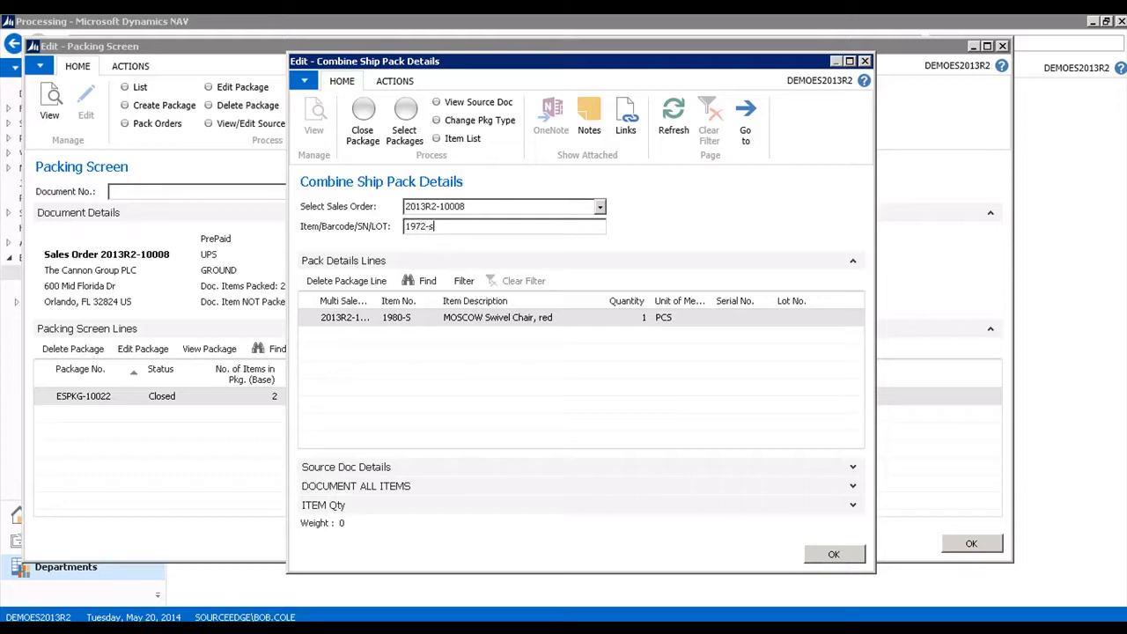
{"action": "key", "text": "Return"}
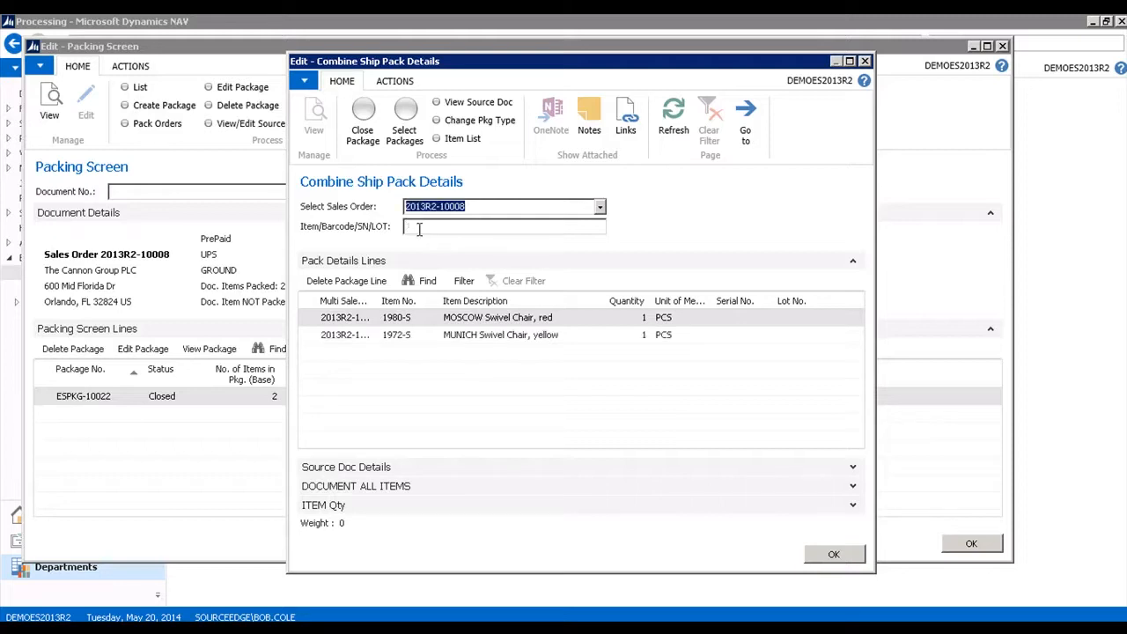
Close the second package, entering a weight of 14
{"action": "left_click", "coordinate": [364, 130]}
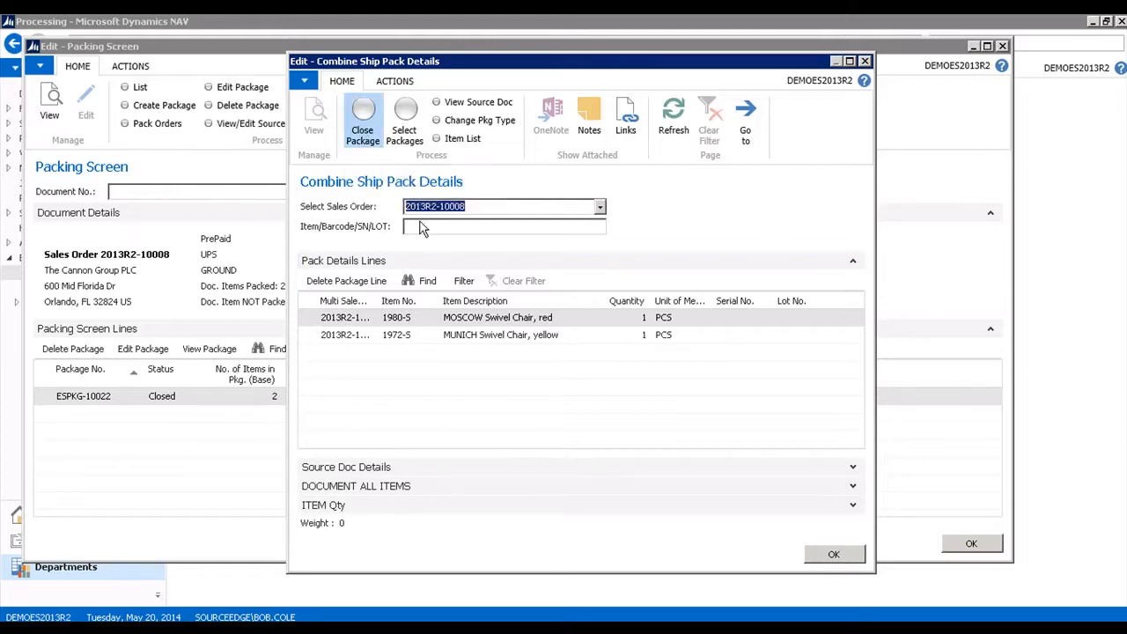
{"action": "left_click", "coordinate": [431, 253]}
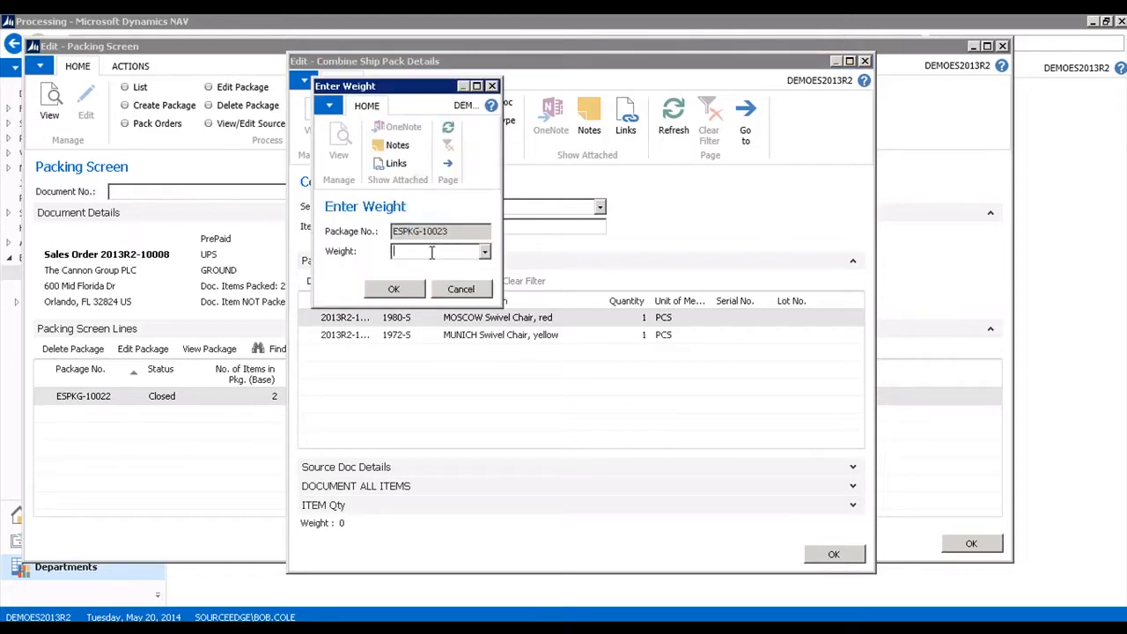
{"action": "type", "text": "14"}
{"action": "left_click", "coordinate": [398, 291]}
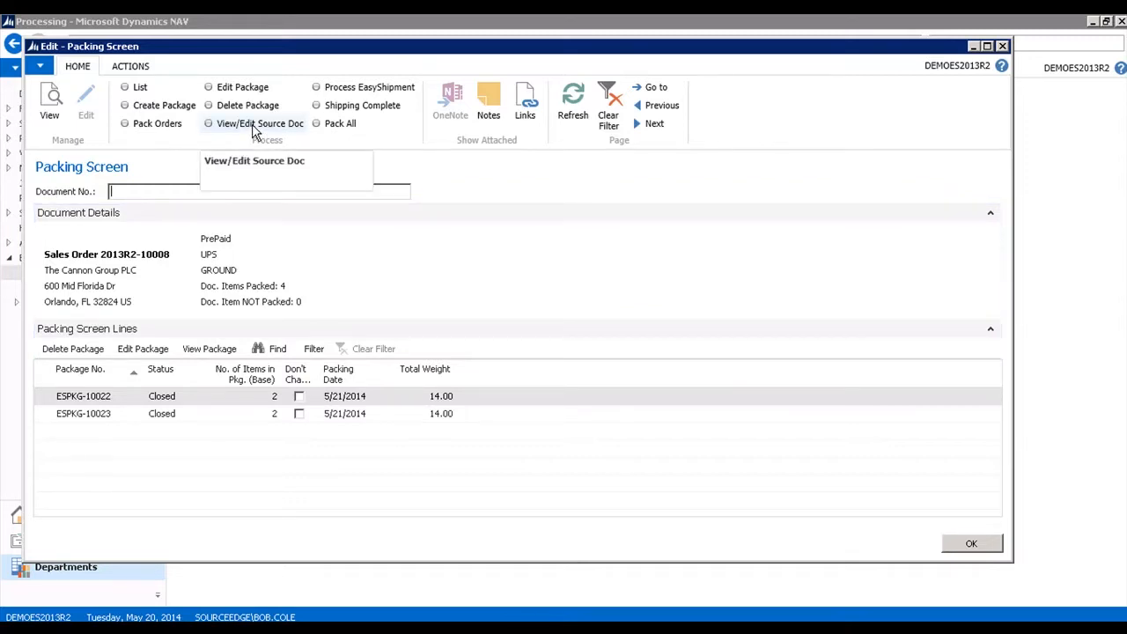
Send the packed order to Pacejet with Process EasyShipment and set the first box's dimensions to 24 × 24 × 10 in
{"action": "left_click", "coordinate": [357, 91]}
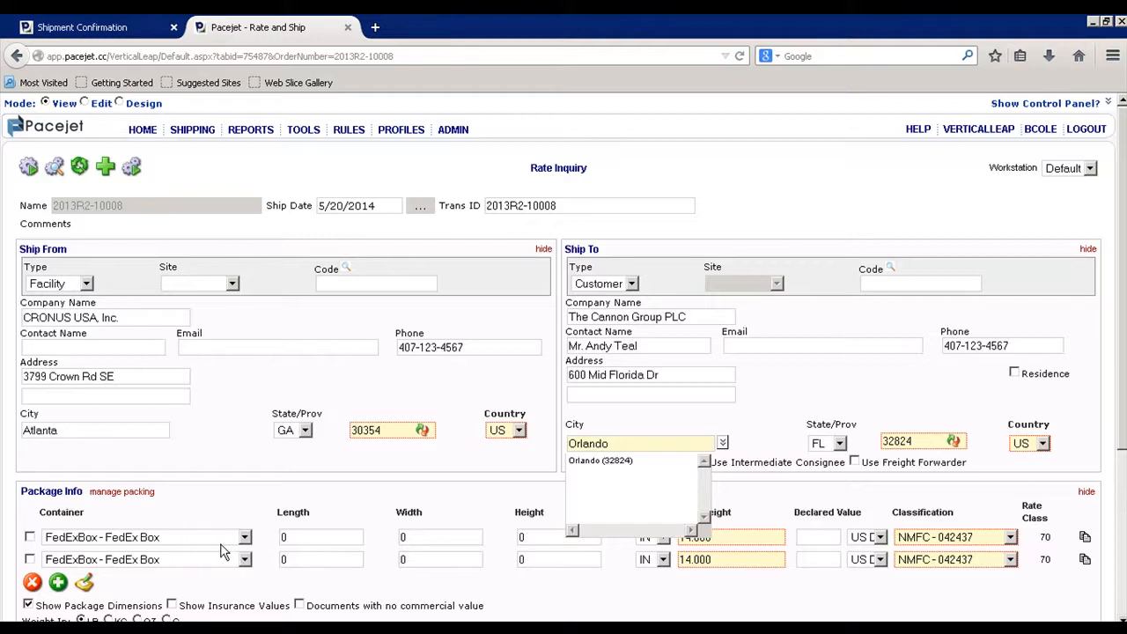
{"action": "left_click", "coordinate": [306, 539]}
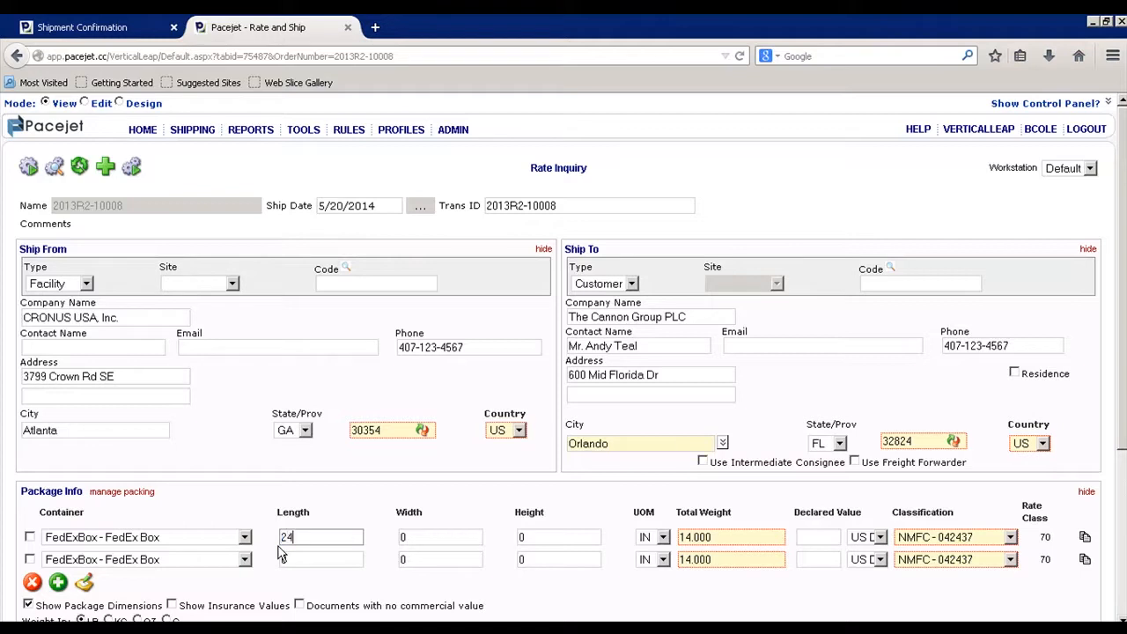
{"action": "key", "text": "Tab"}
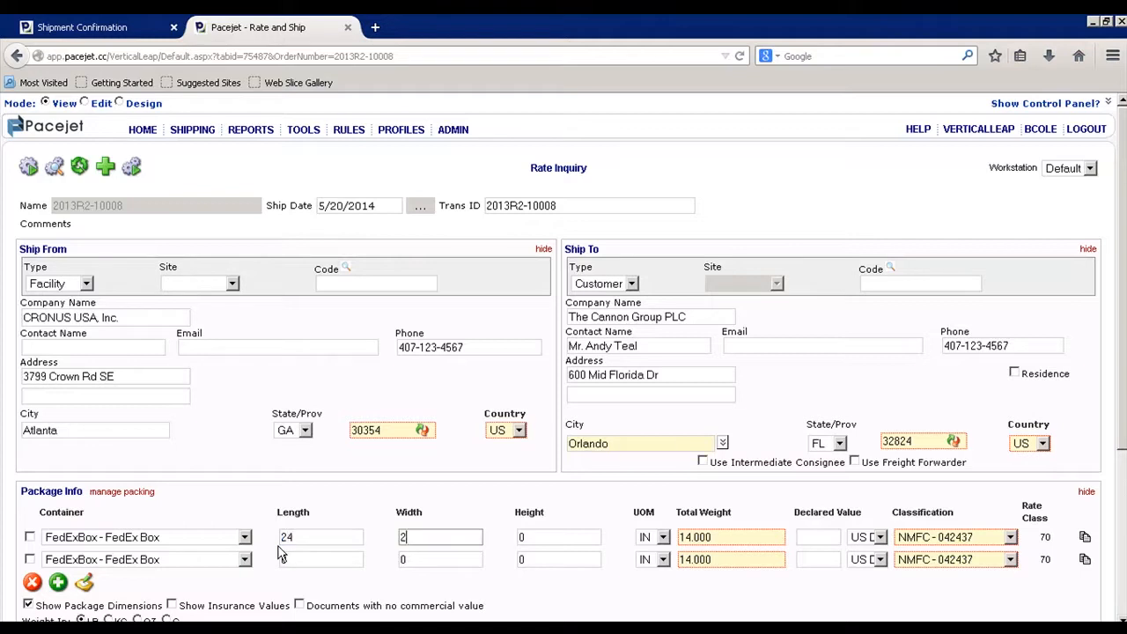
{"action": "key", "text": "Tab"}
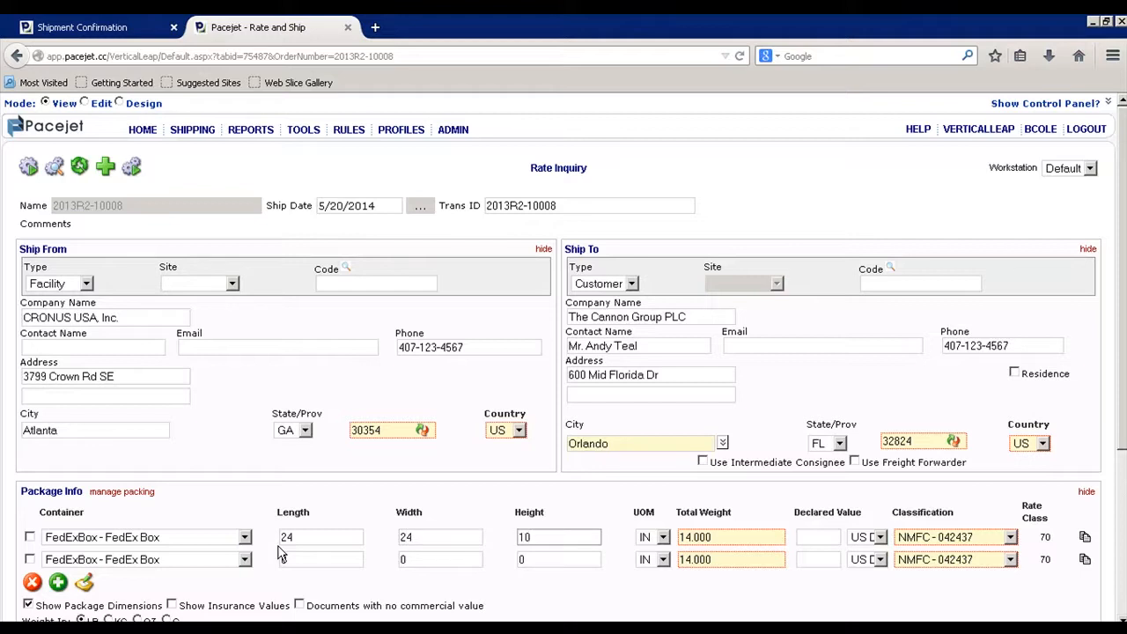
Set the second FedEx Box's length to 24, width to 24 and height to 10 in
{"action": "left_click", "coordinate": [283, 559]}
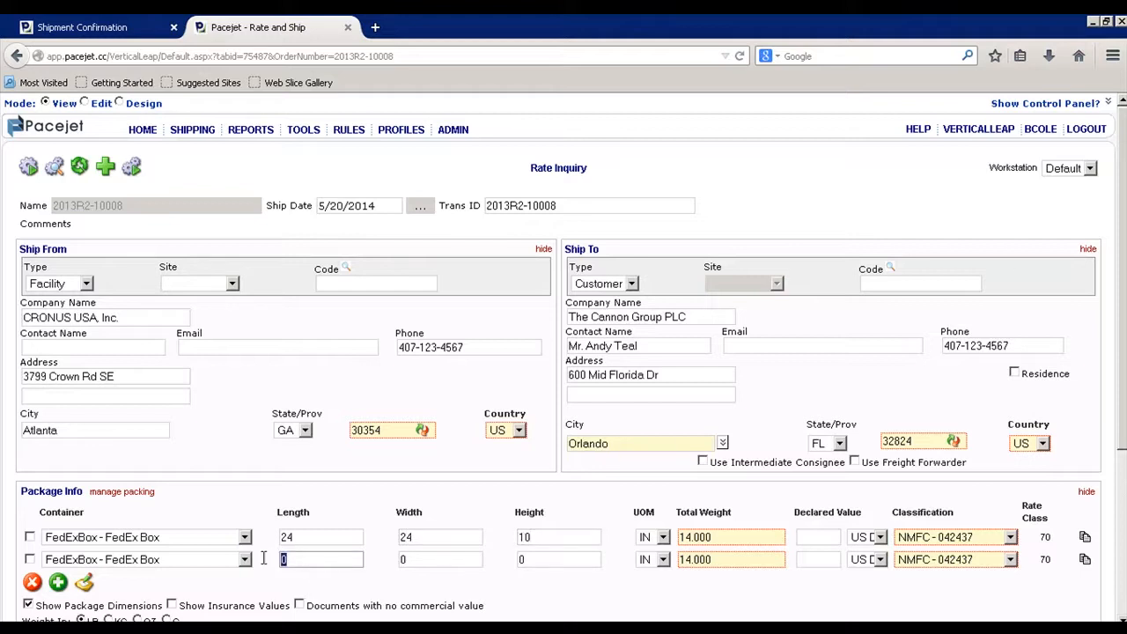
{"action": "type", "text": "24"}
{"action": "key", "text": "Tab"}
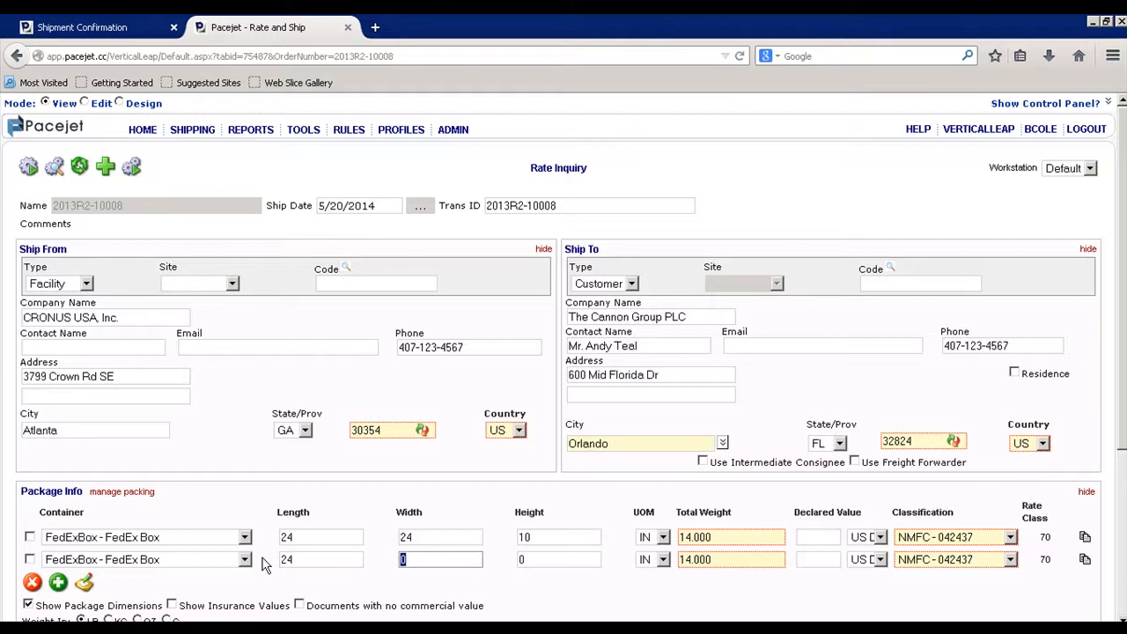
{"action": "key", "text": "Tab"}
{"action": "type", "text": "1"}
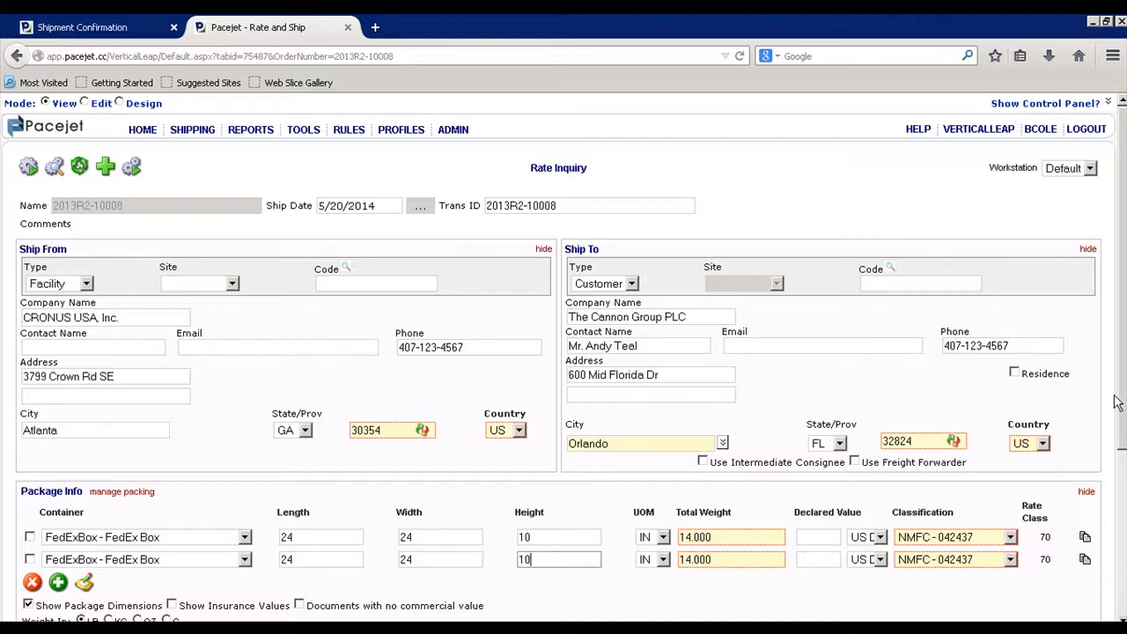
Check the remaining shipment details in the rate inquiry and process the two-package shipment by UPS Ground
{"action": "scroll", "coordinate": [564, 353], "scroll_direction": "down", "scroll_amount": 5}
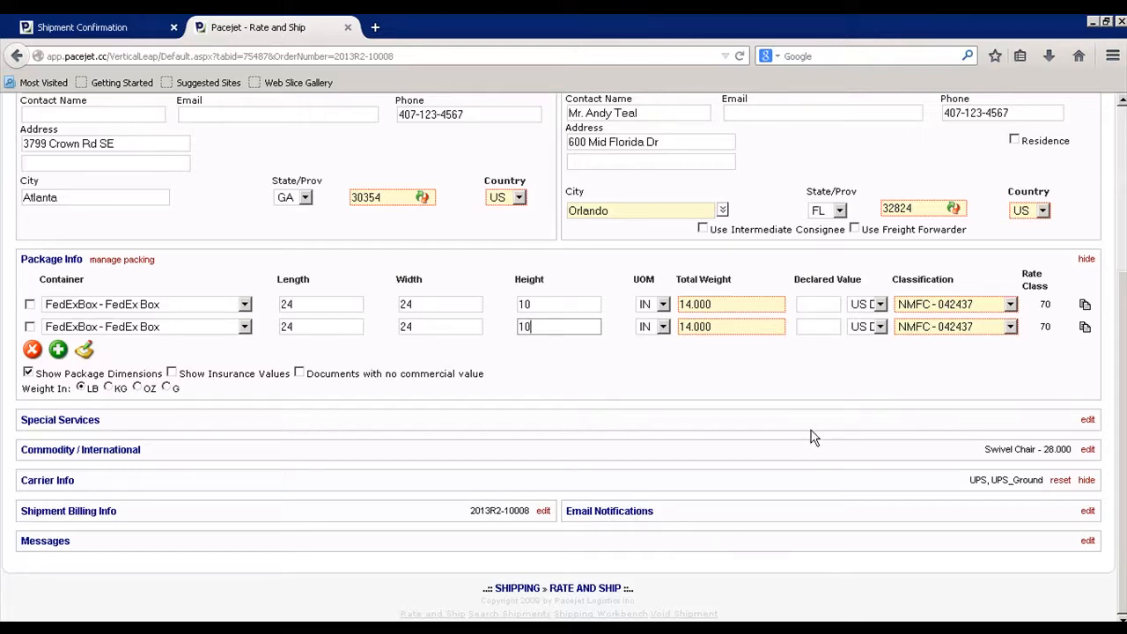
{"action": "left_click_drag", "start_coordinate": [1121, 495], "coordinate": [1123, 326]}
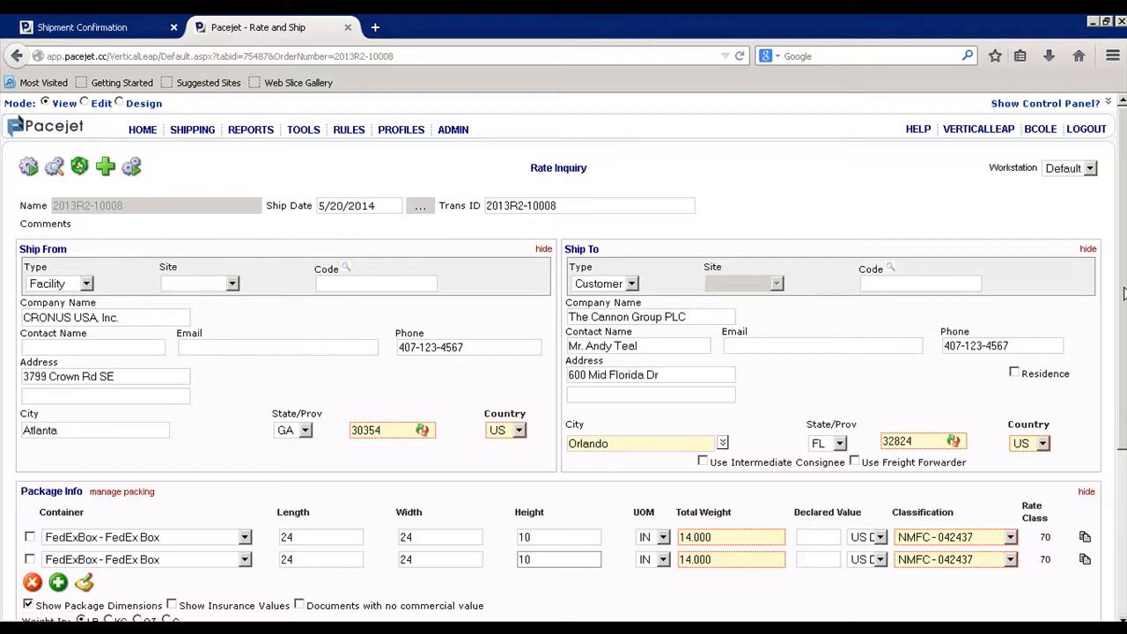
{"action": "left_click", "coordinate": [133, 172]}
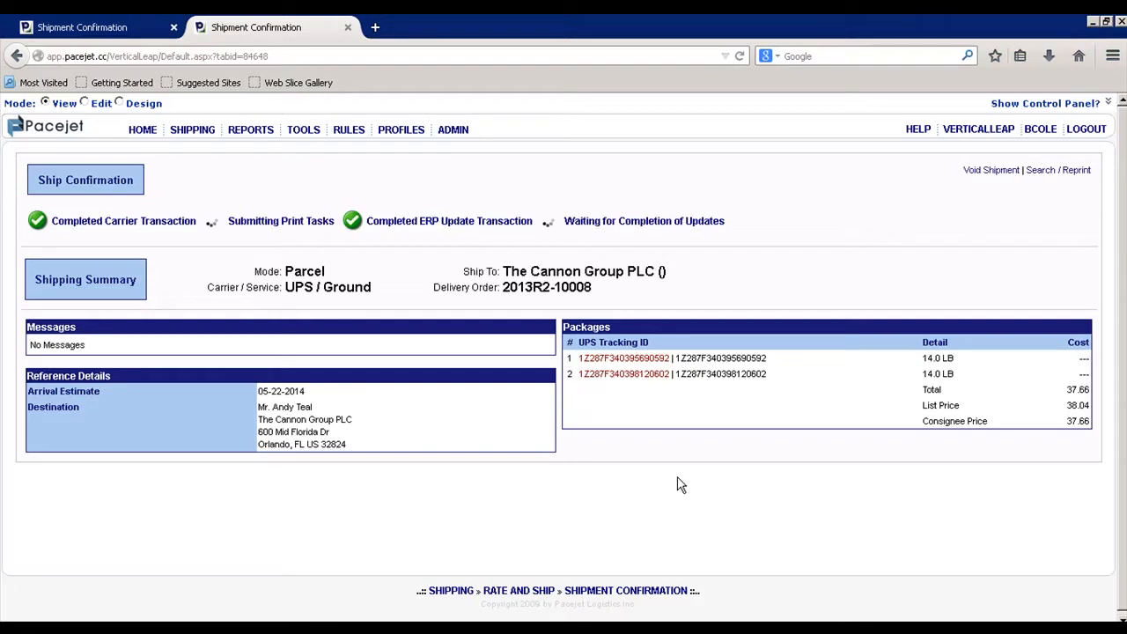
Switch back to the Packing Screen in Microsoft Dynamics NAV and run Shipping Complete to import the shipment from Pacejet
{"action": "left_click", "coordinate": [114, 629]}
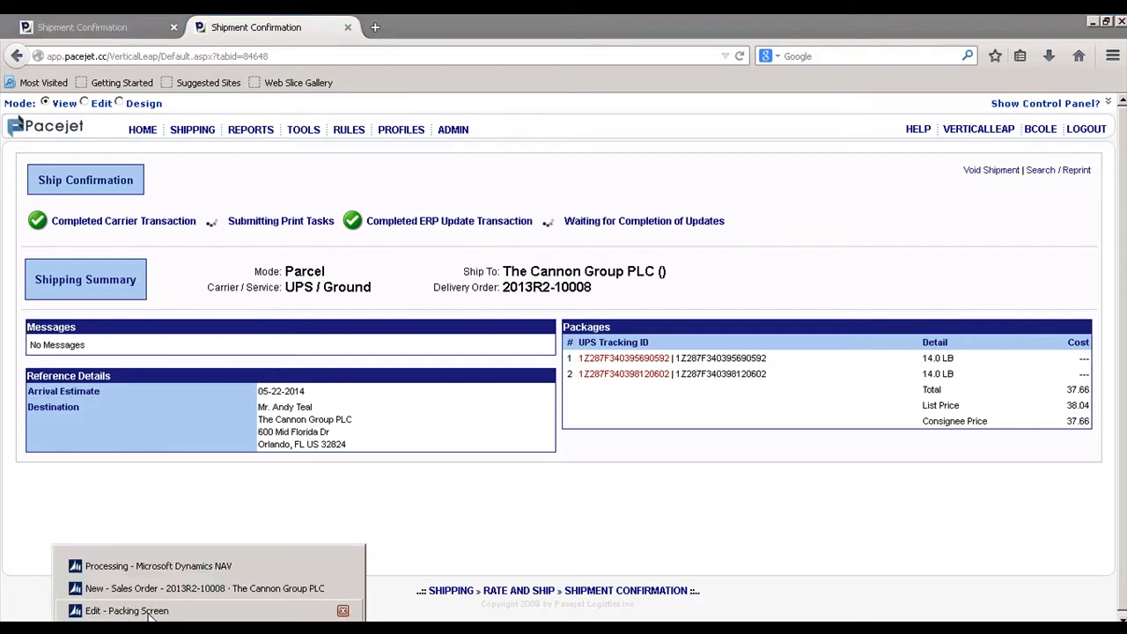
{"action": "left_click", "coordinate": [150, 614]}
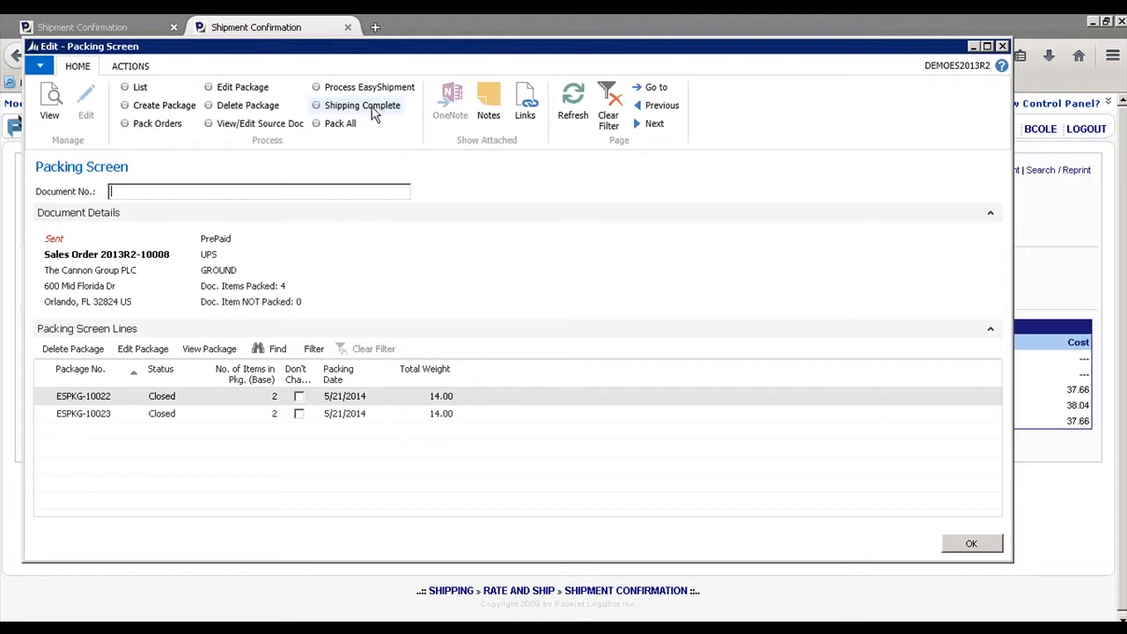
{"action": "left_click", "coordinate": [373, 110]}
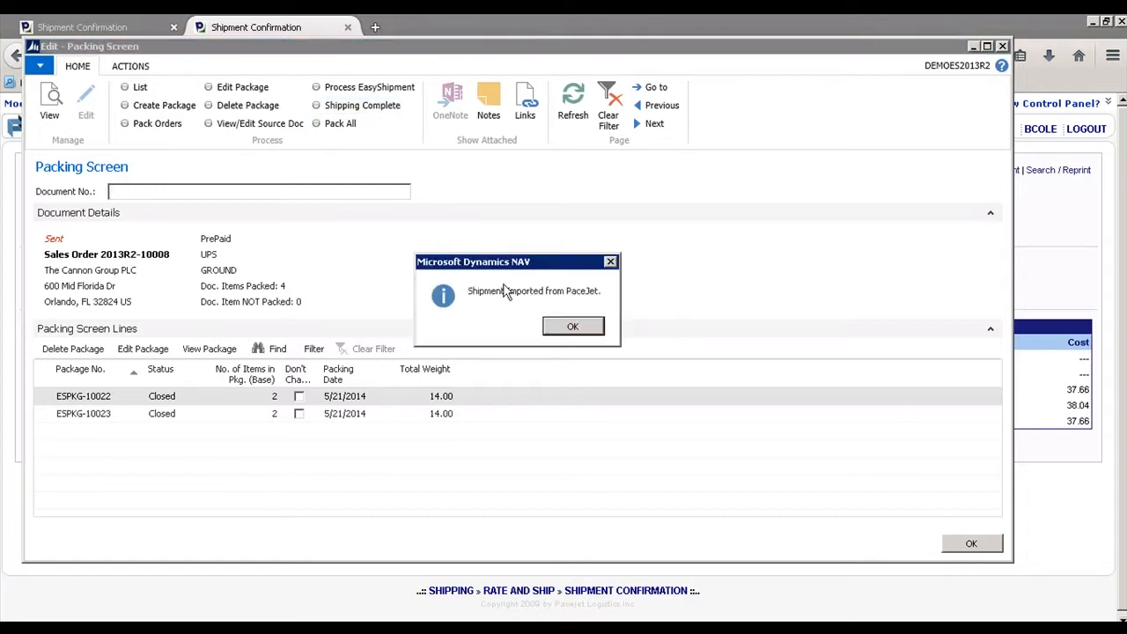
{"action": "left_click", "coordinate": [592, 329]}
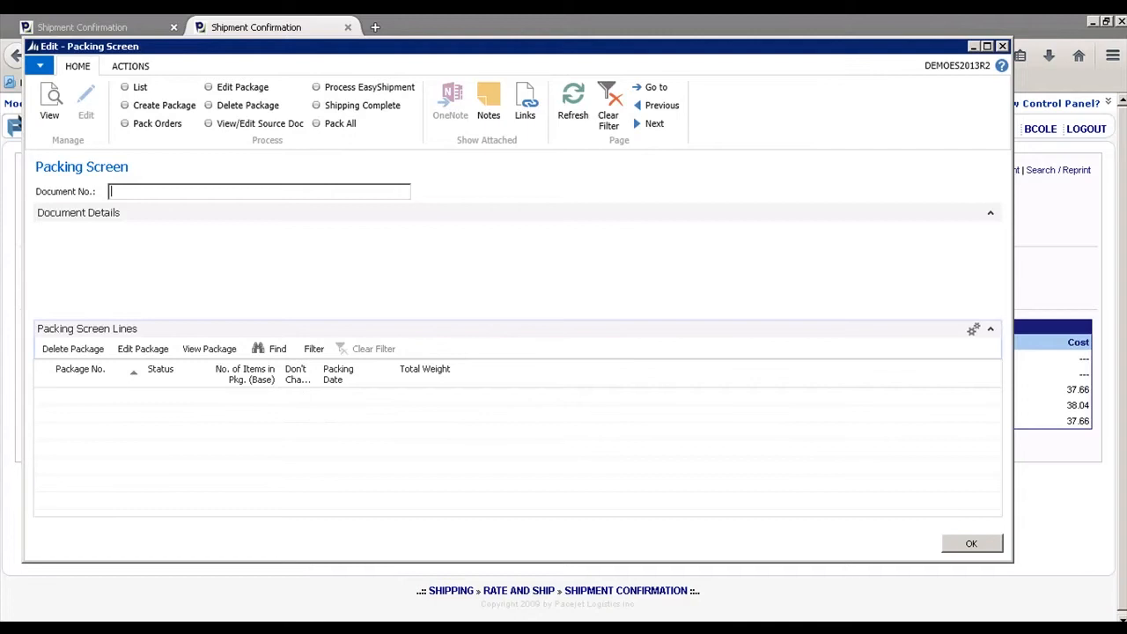
Open The Cannon Group PLC's sales order and examine its line quantities and the package tracking number in its shipping details
{"action": "left_click", "coordinate": [208, 628]}
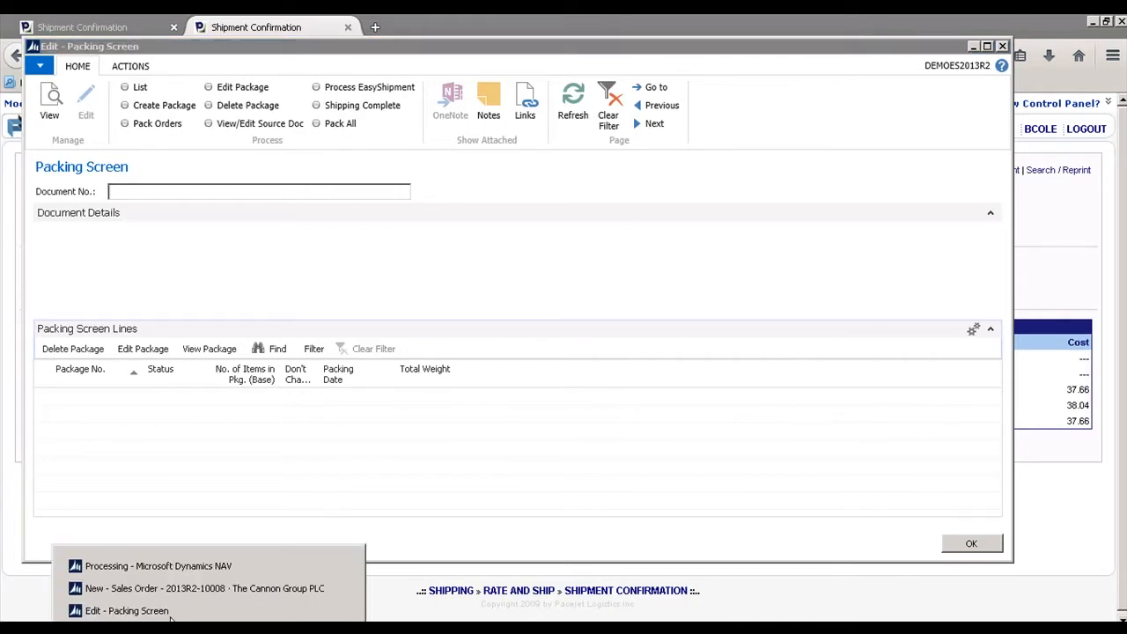
{"action": "left_click", "coordinate": [146, 589]}
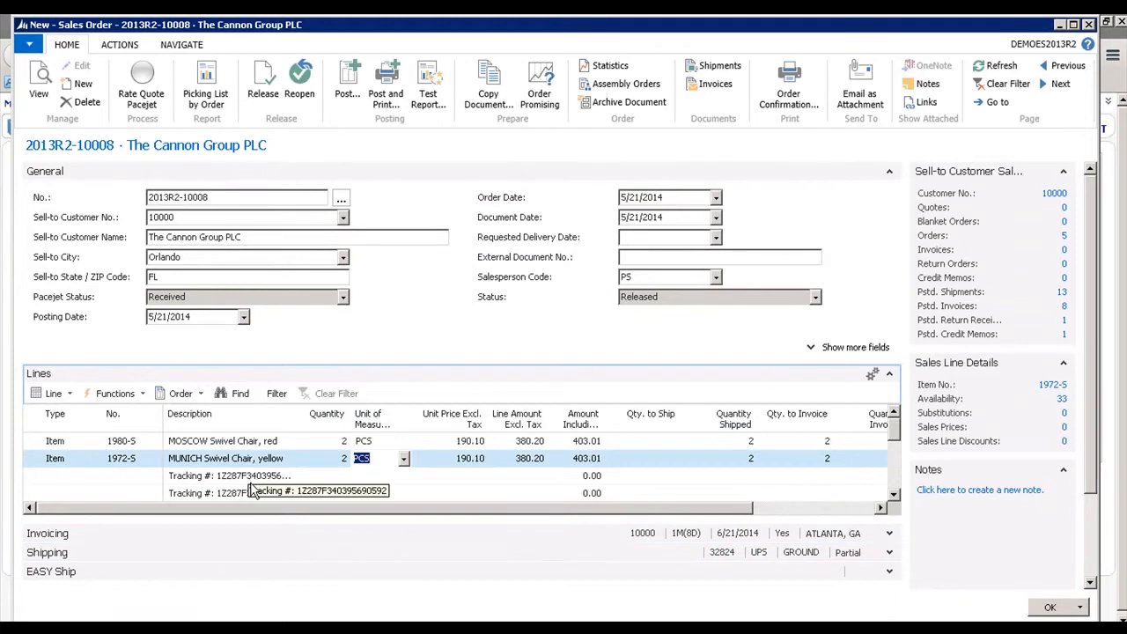
{"action": "left_click_drag", "start_coordinate": [707, 510], "coordinate": [837, 509]}
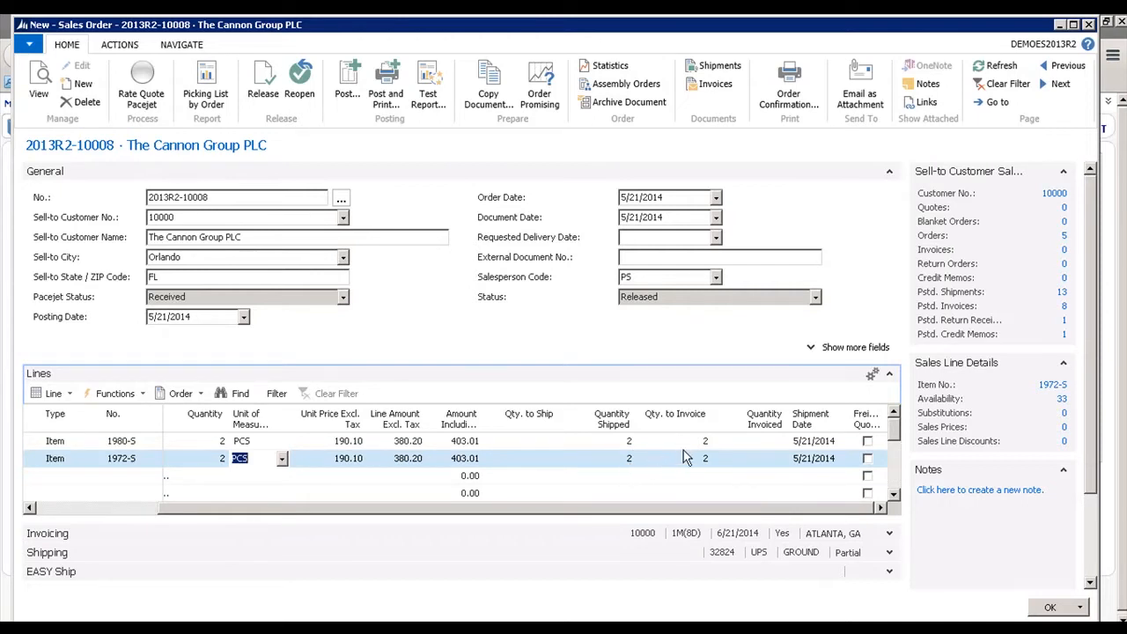
{"action": "left_click_drag", "start_coordinate": [676, 509], "coordinate": [473, 524]}
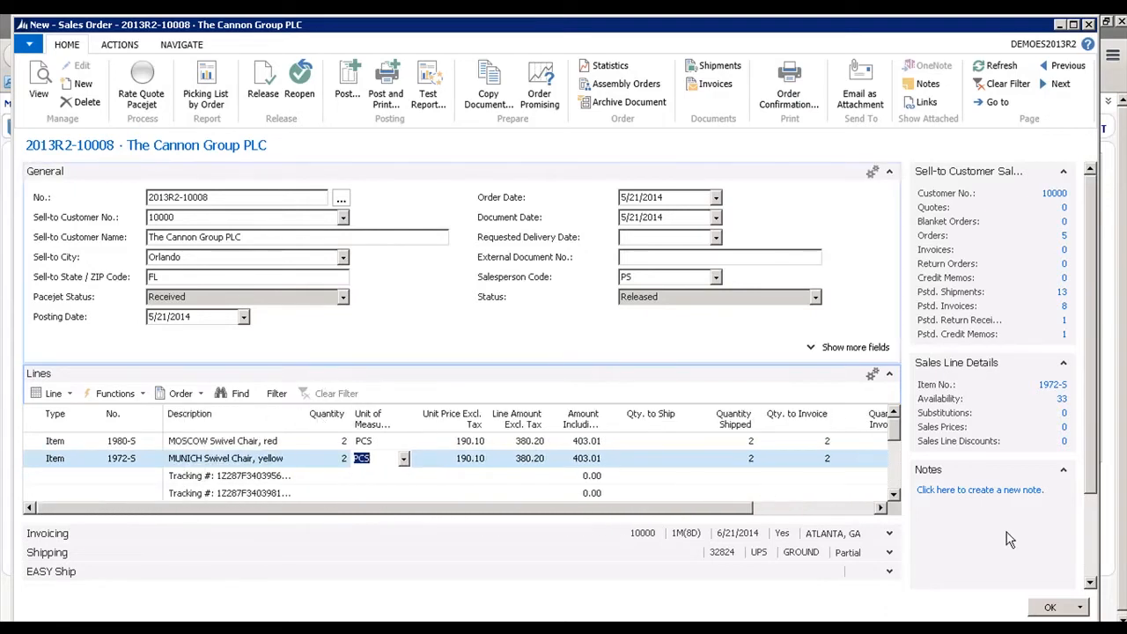
{"action": "left_click", "coordinate": [889, 558]}
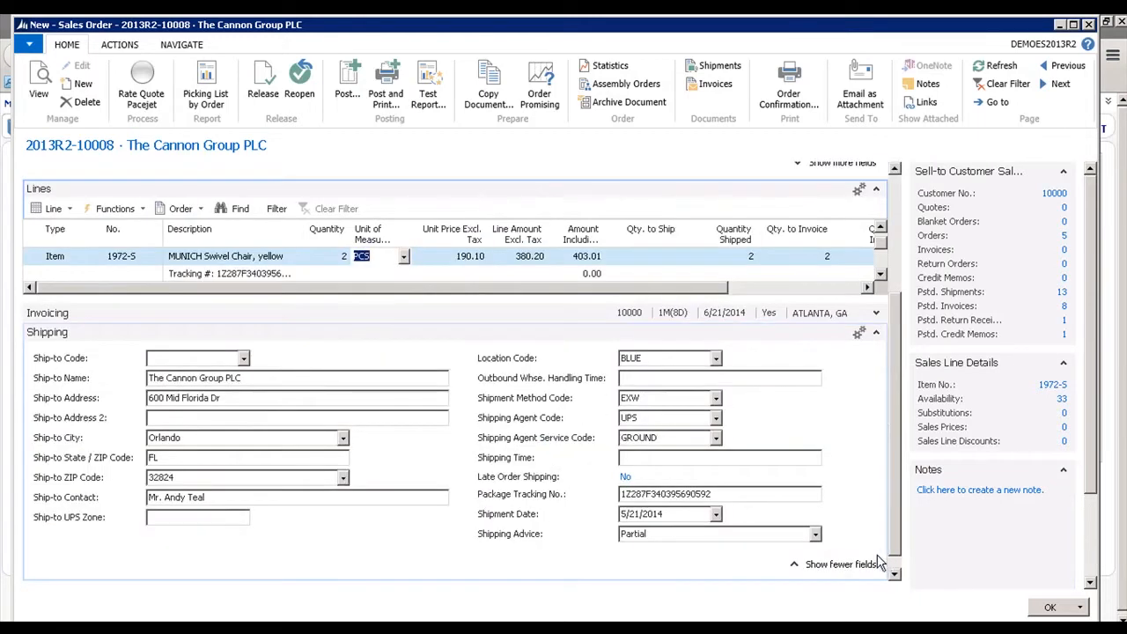
{"action": "left_click", "coordinate": [730, 498]}
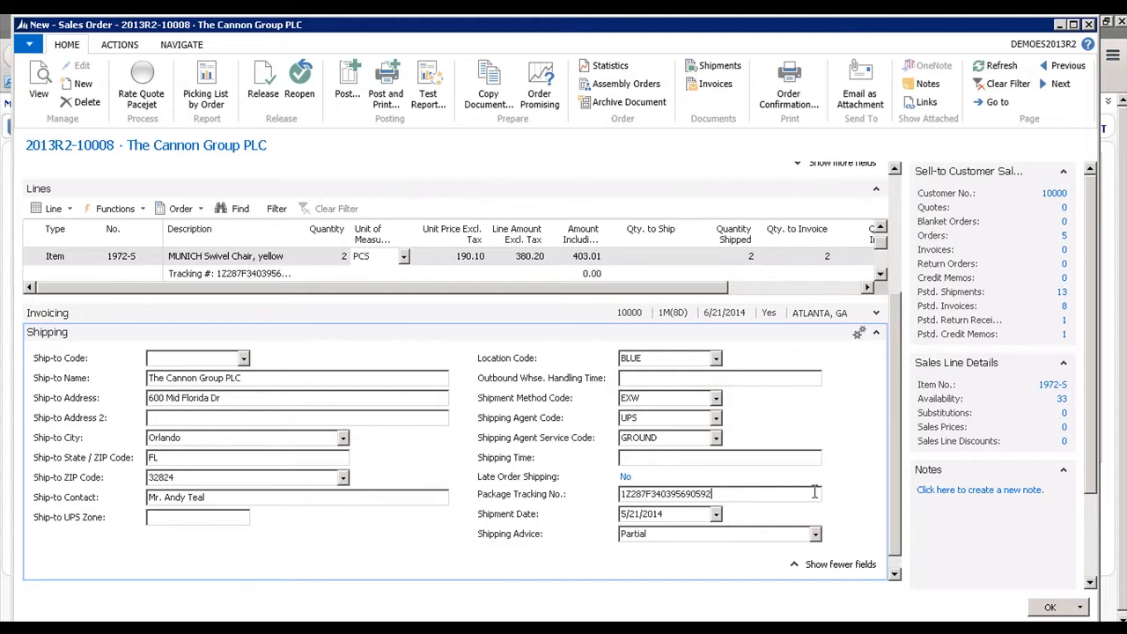
{"action": "left_click_drag", "start_coordinate": [895, 500], "coordinate": [894, 412]}
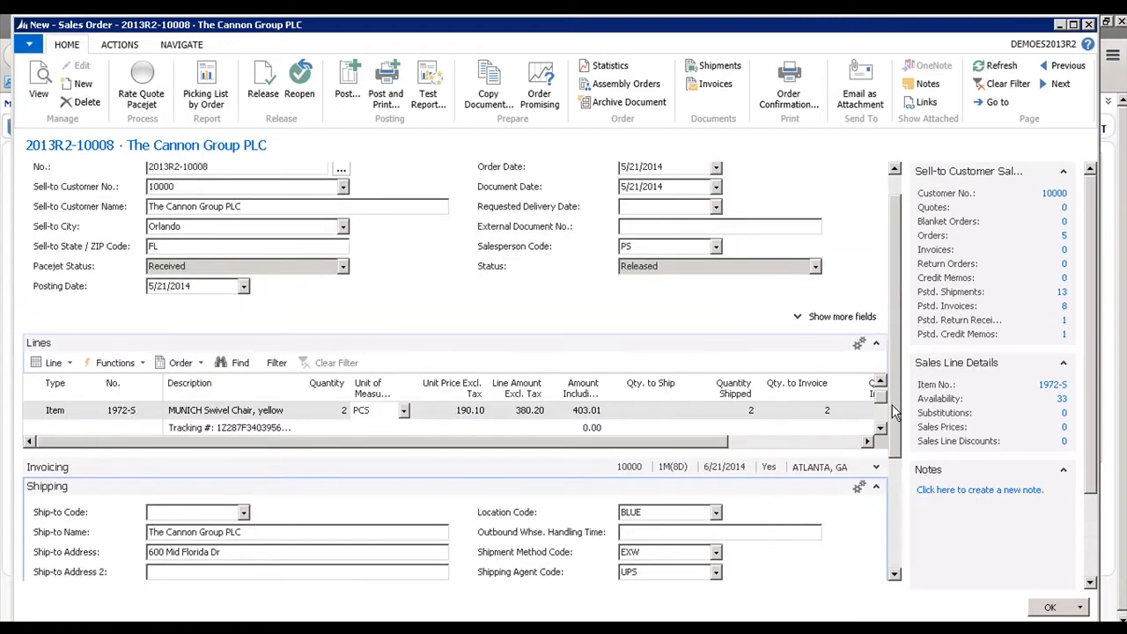